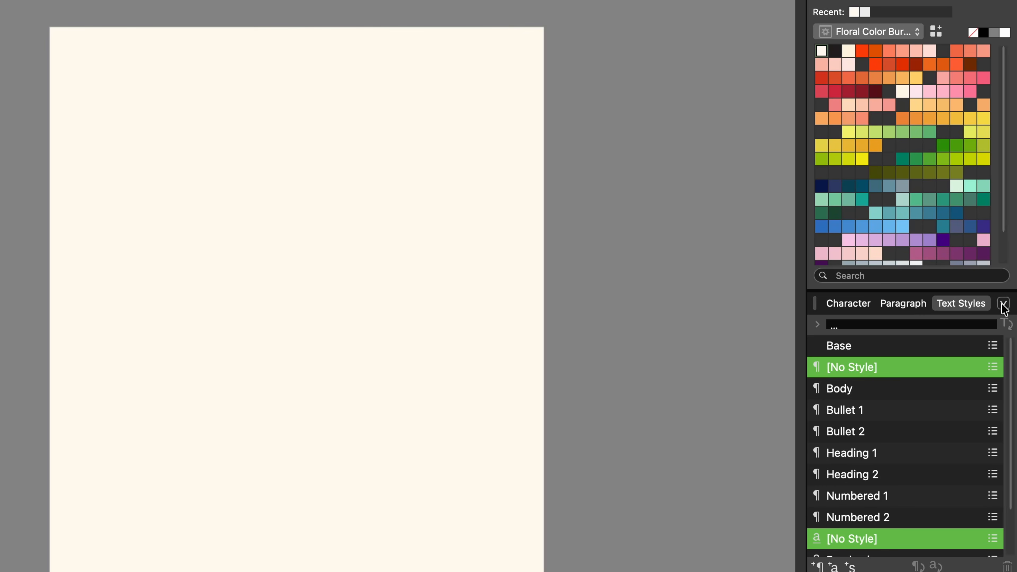
Delete the unused text styles, and load the Mordent & Insta Story styles by placing that font duo asset on the page and deleting it.
left_click(1004, 305)
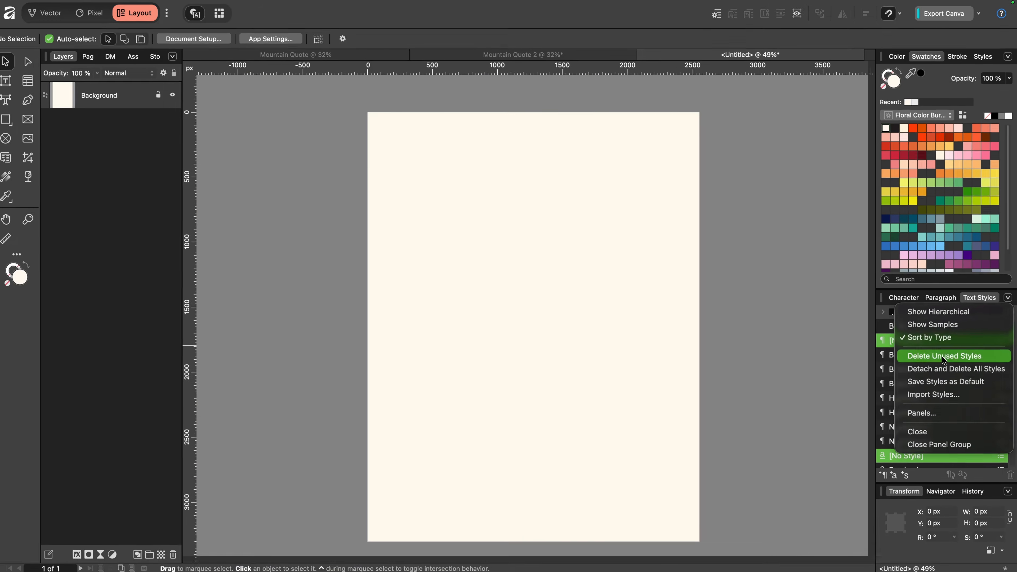
left_click(944, 356)
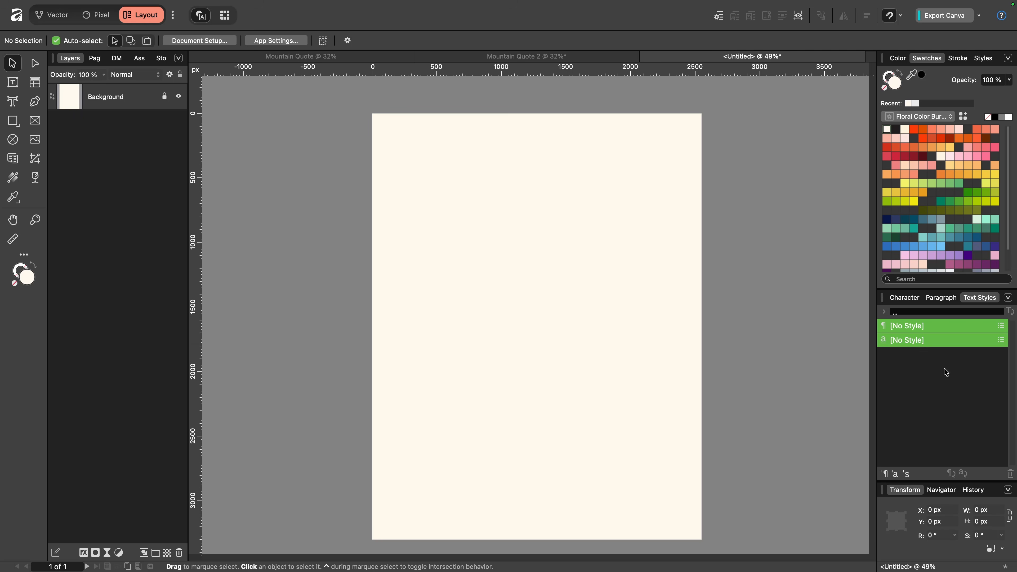
left_click(139, 59)
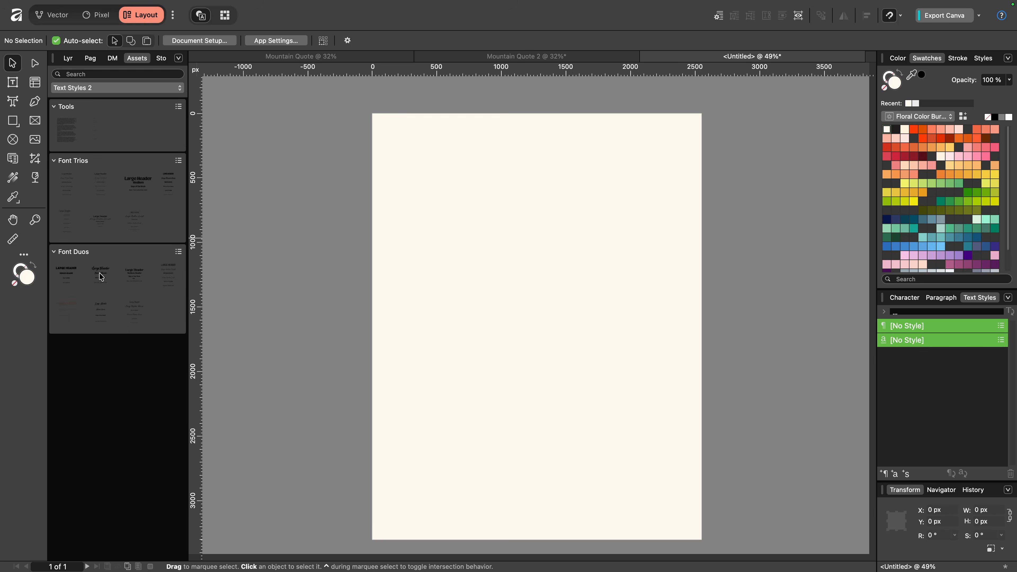
left_click_drag(101, 276, 532, 244)
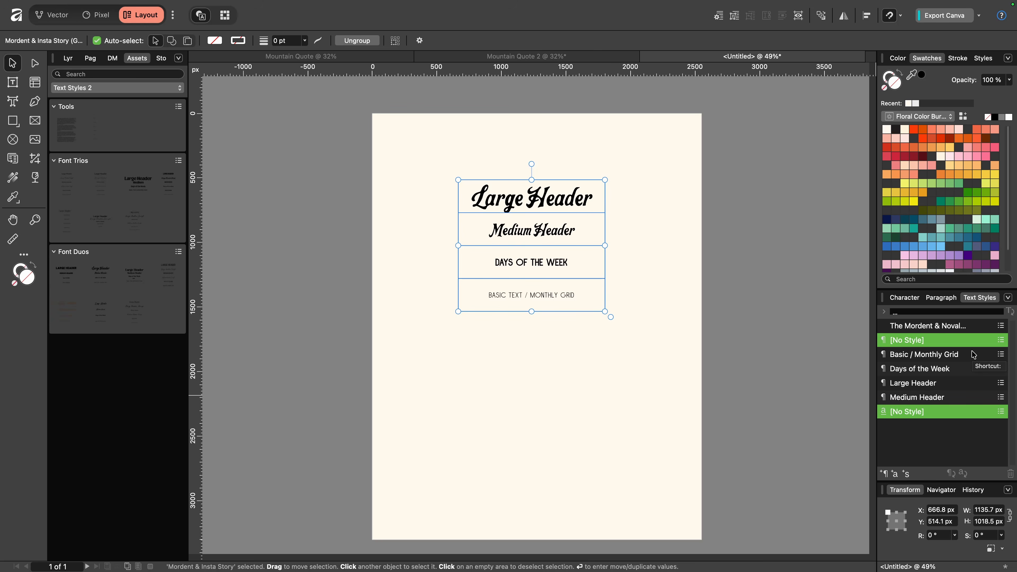
key("Delete")
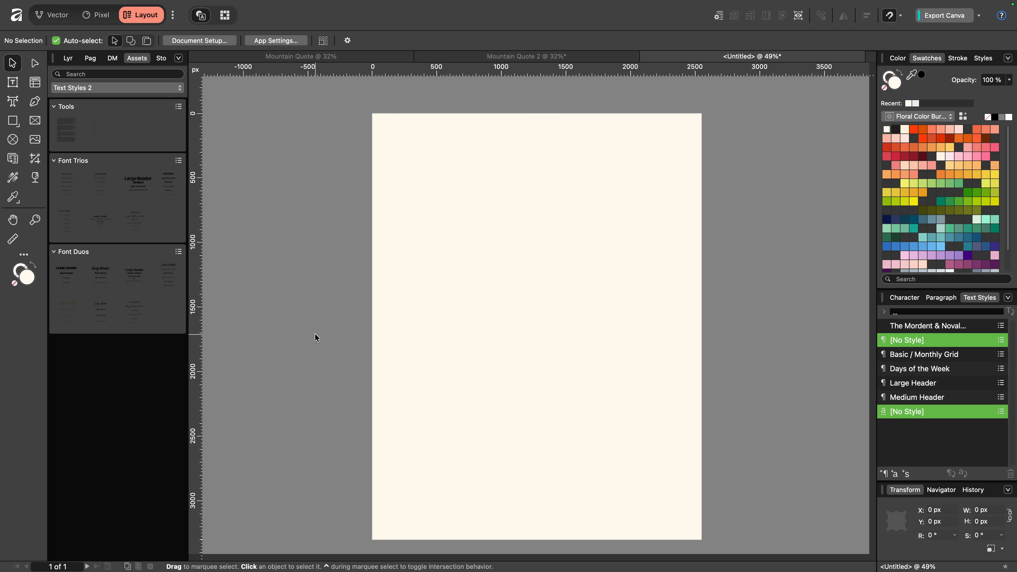
key("F7")
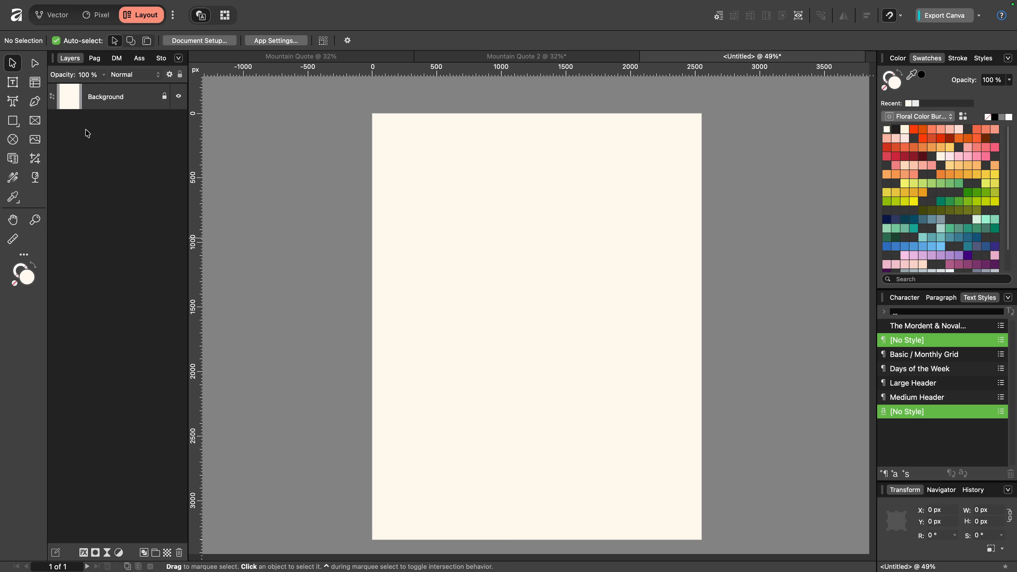
Add a title text frame about 1289 × 276 px atop the page reading "Text Wrapping", in the Large Header style and vertically centred.
left_click(13, 84)
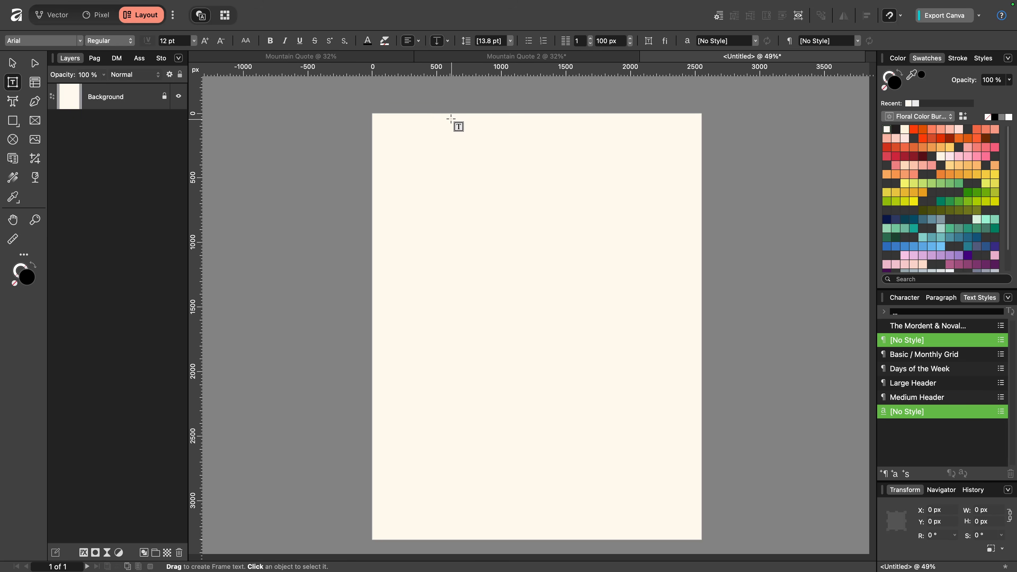
left_click_drag(451, 119, 588, 155)
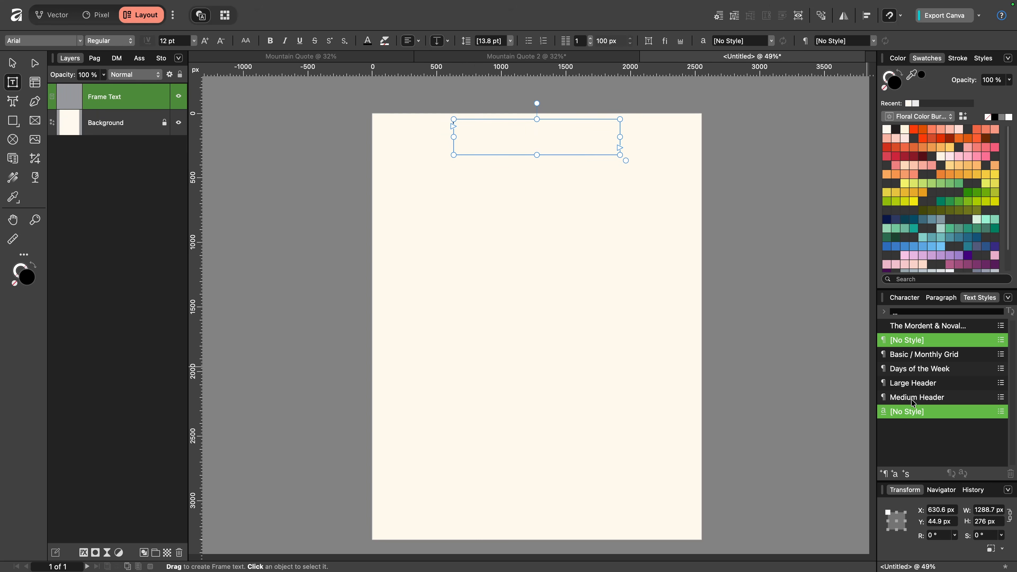
left_click(908, 384)
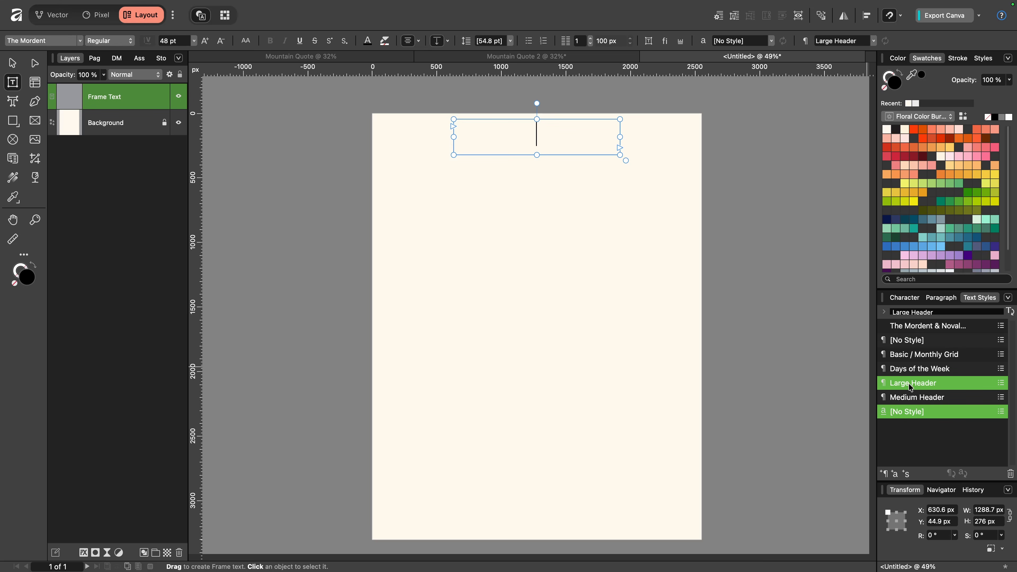
left_click(448, 41)
left_click(421, 68)
type("Text Wrapping")
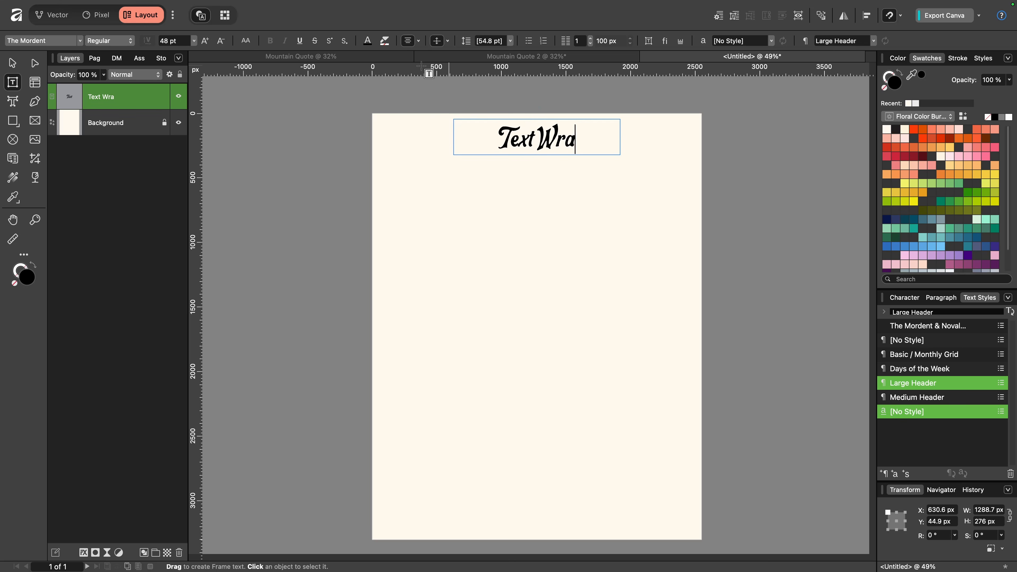
key("Escape")
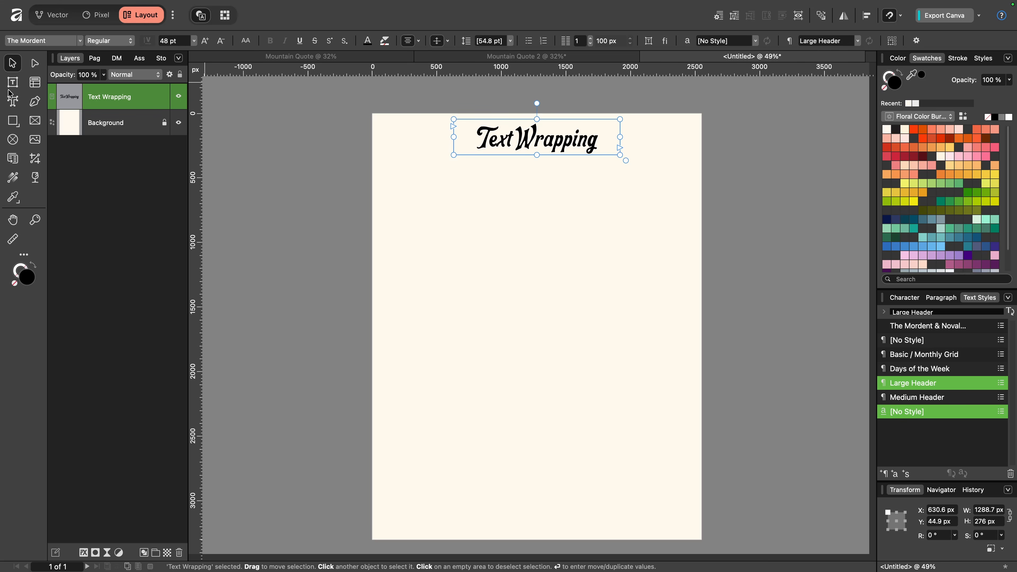
Draw a full-width text frame of about 2550 × 2920 px below the title and apply the Basic / Monthly Grid style.
left_click(12, 83)
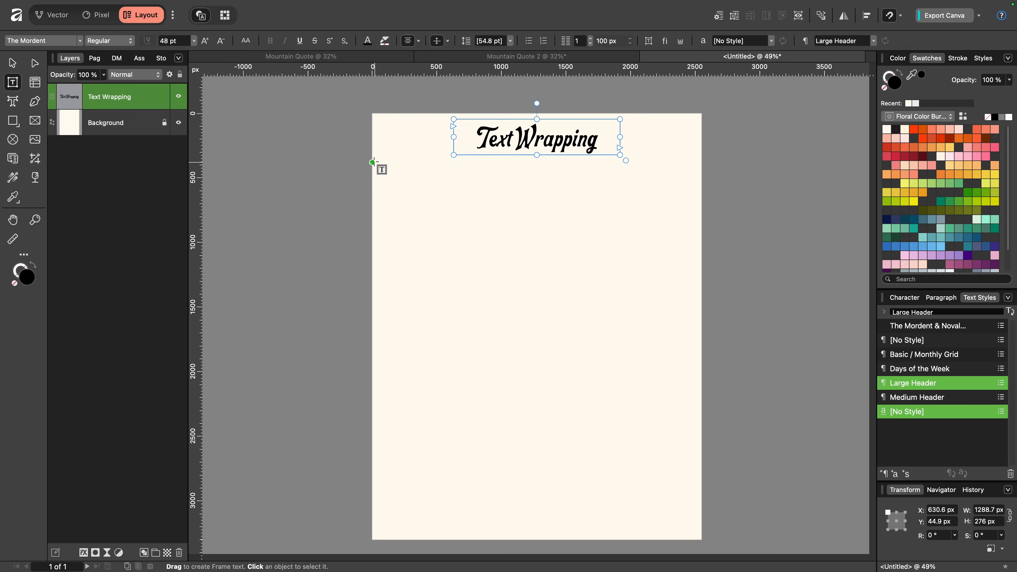
left_click_drag(372, 162, 702, 540)
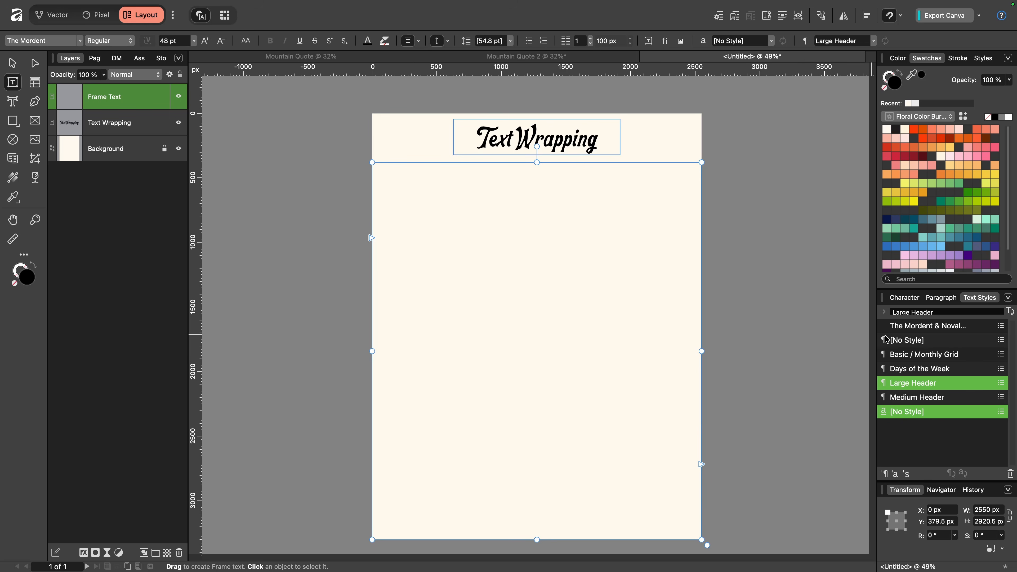
left_click(899, 355)
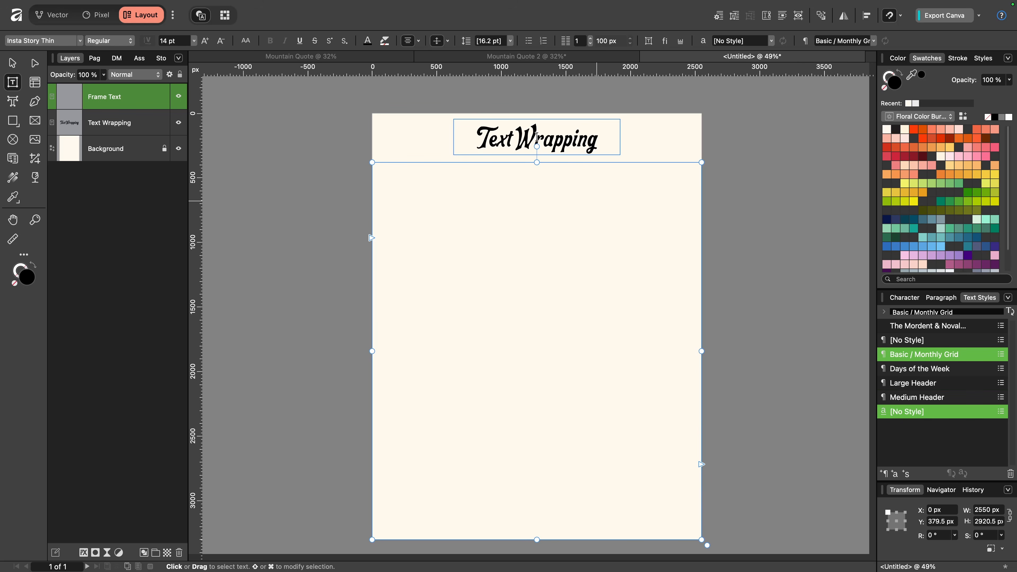
Align the body frame's text to the left and top, and fill the frame with filler text.
left_click(419, 44)
left_click(382, 56)
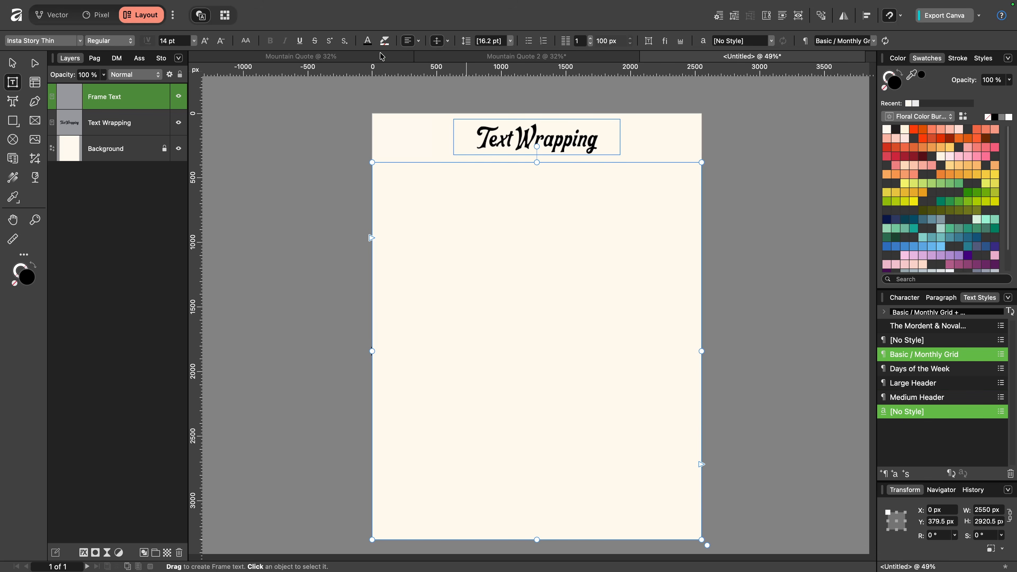
left_click(450, 44)
left_click(437, 56)
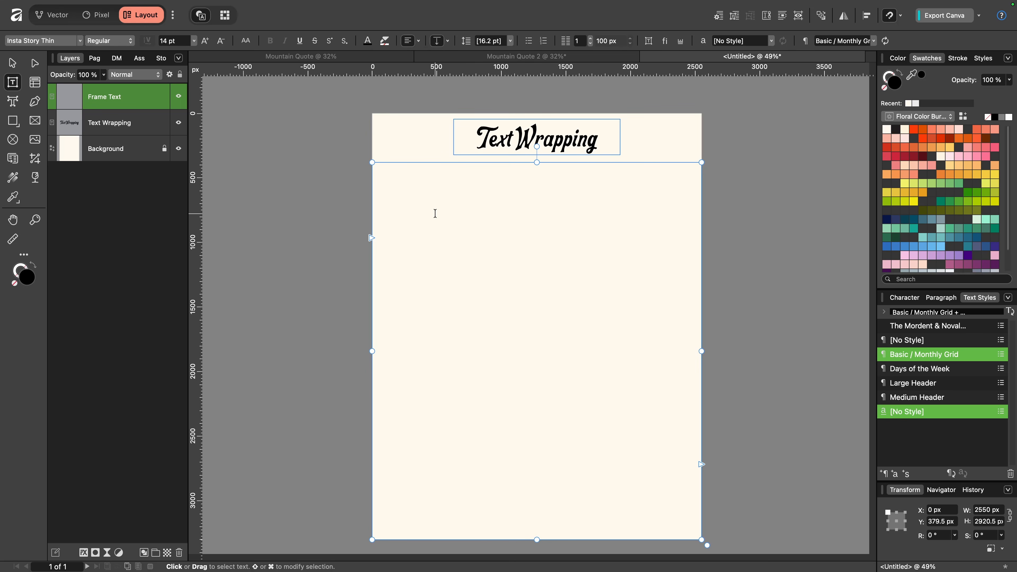
right_click(447, 214)
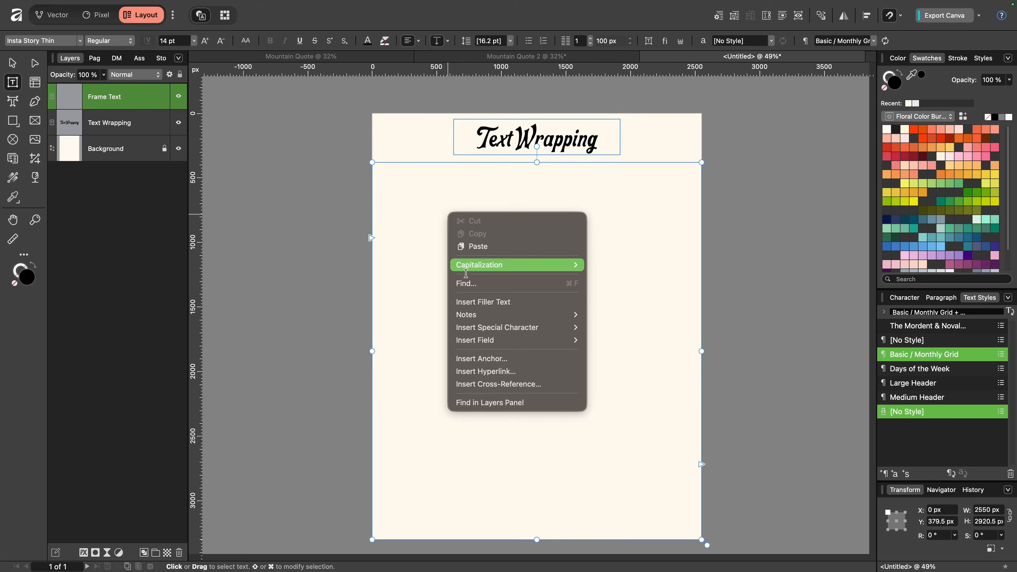
left_click(404, 283)
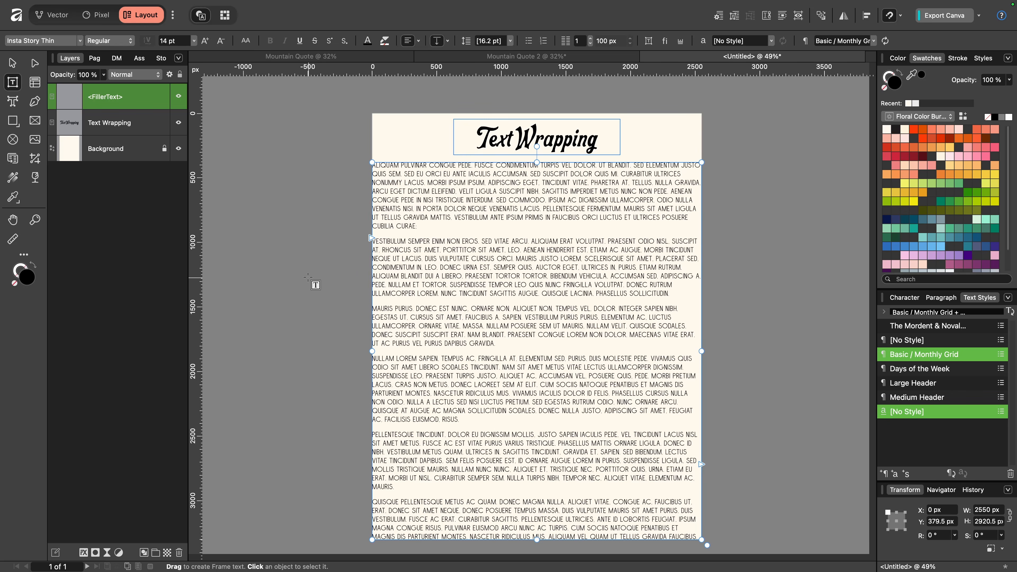
Place the dried flower asset from Greeting Card Mockups over the right half of the body text, about 2104 px wide.
left_click(139, 60)
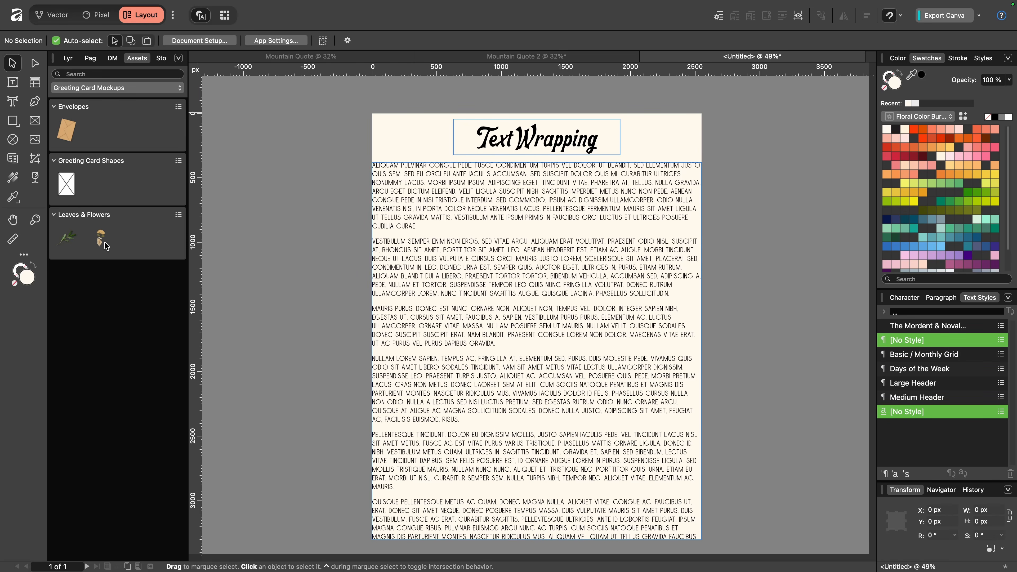
left_click_drag(106, 245, 619, 327)
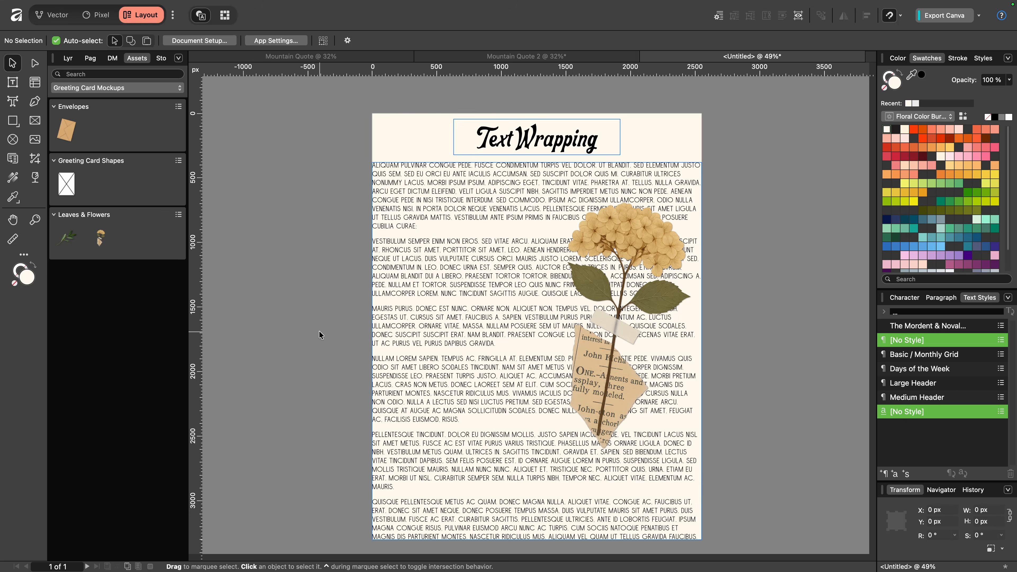
left_click(69, 59)
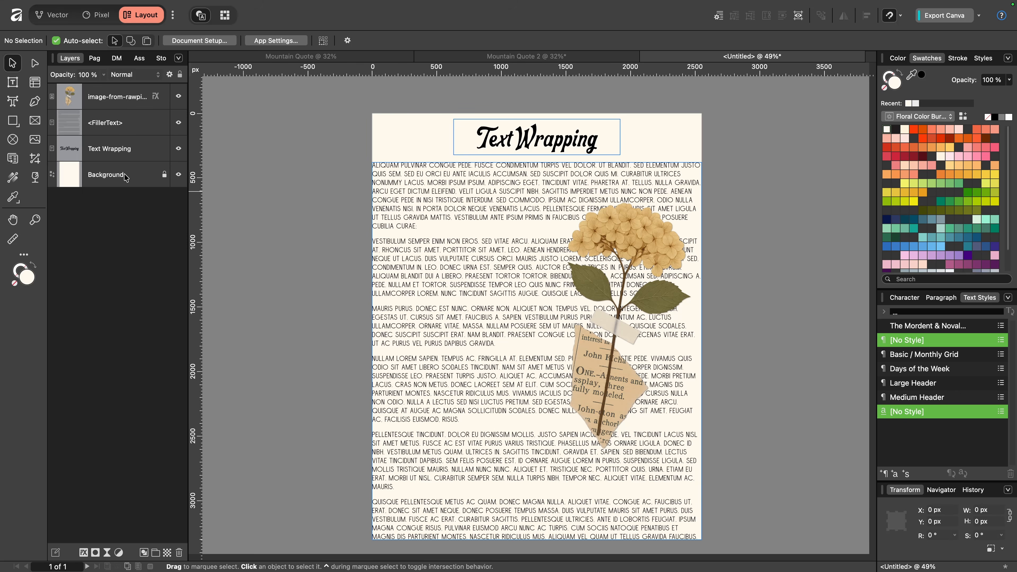
Set the Text Wrapping title's text frame to ignore text wraps.
left_click(105, 151)
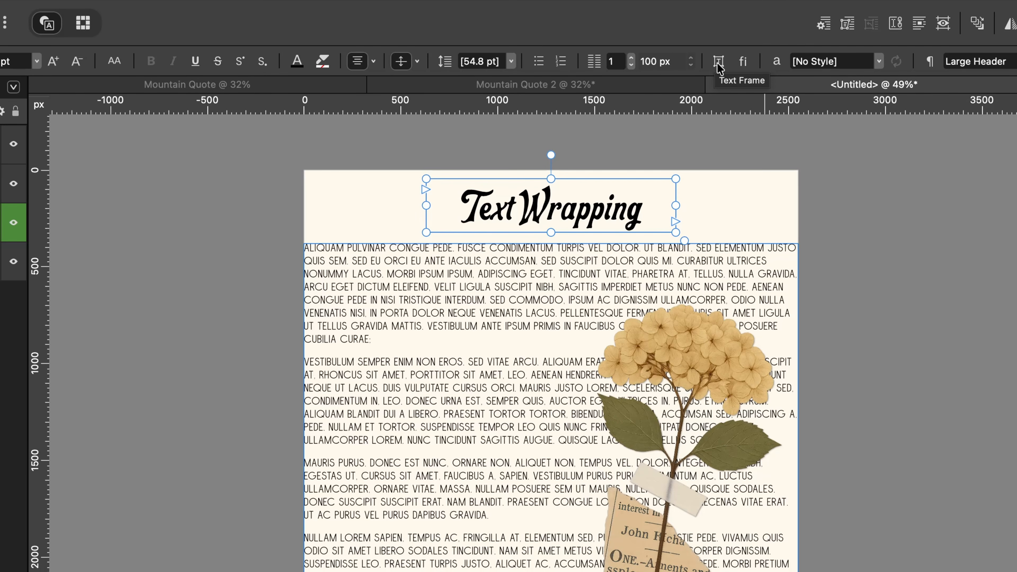
left_click(719, 64)
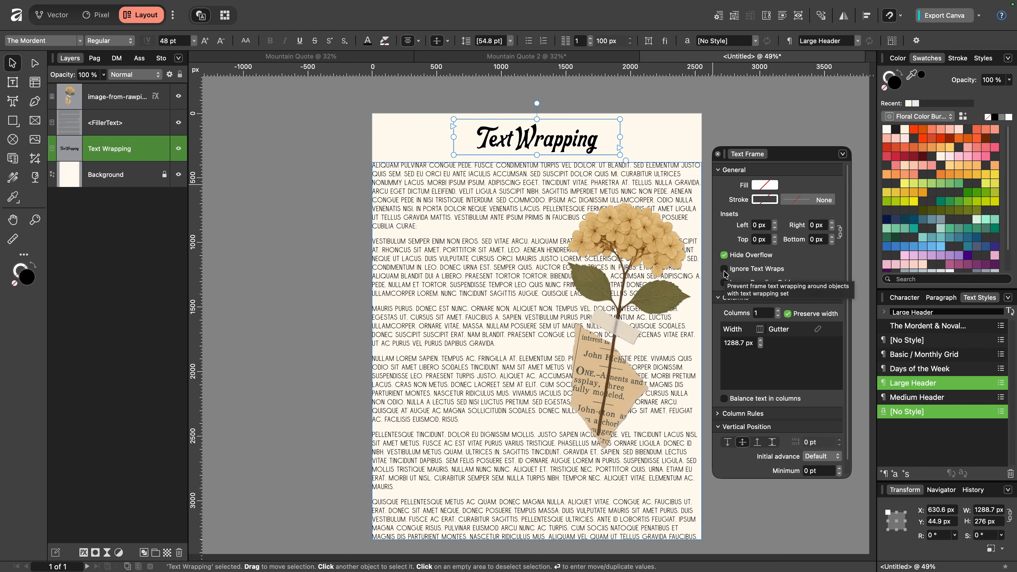
left_click(725, 269)
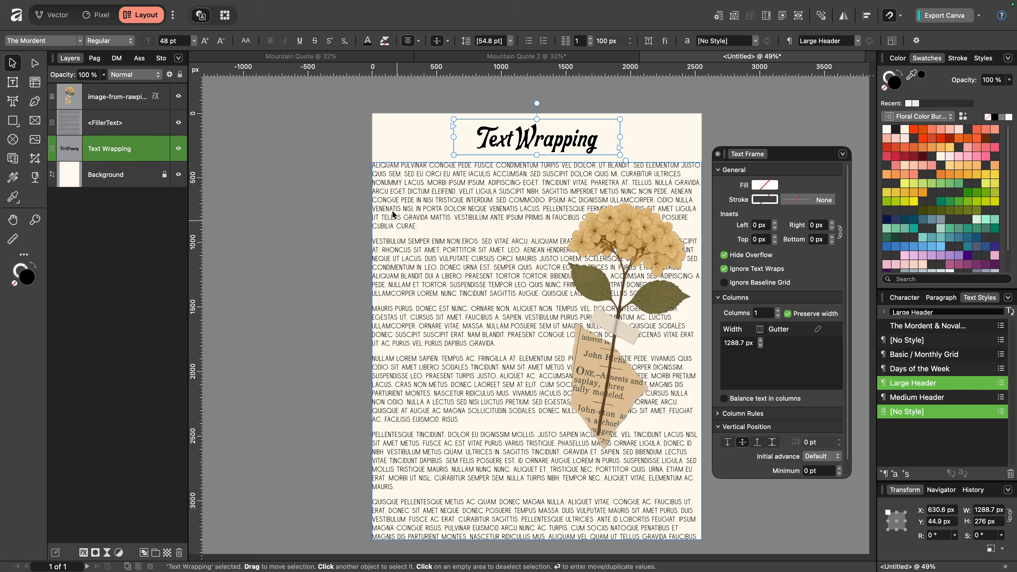
Set the insets of the filler text frame to 50 px on all sides and deselect the frame.
mouse_move(163, 148)
left_click(141, 125)
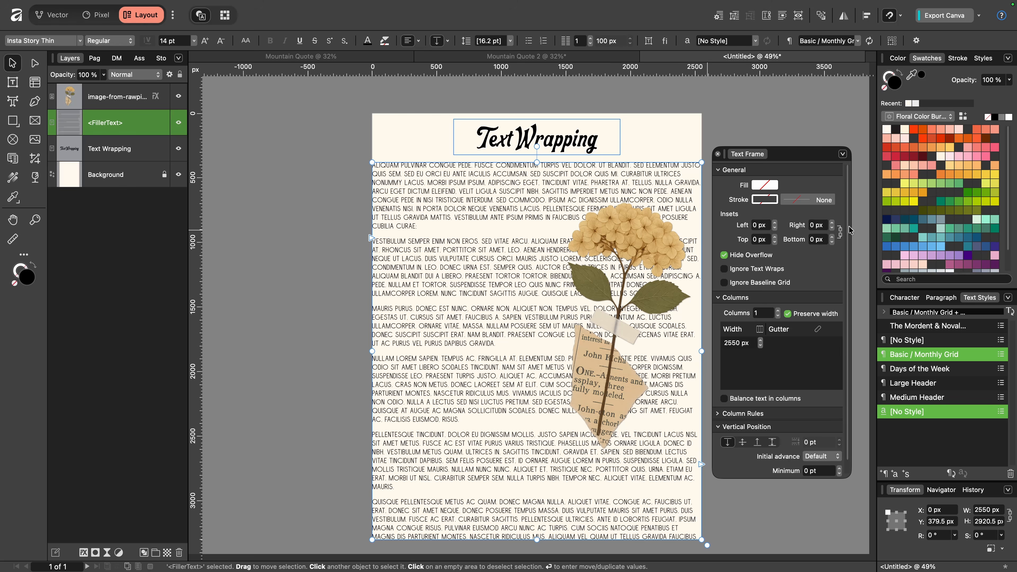
left_click(765, 223)
type("50")
key("Tab")
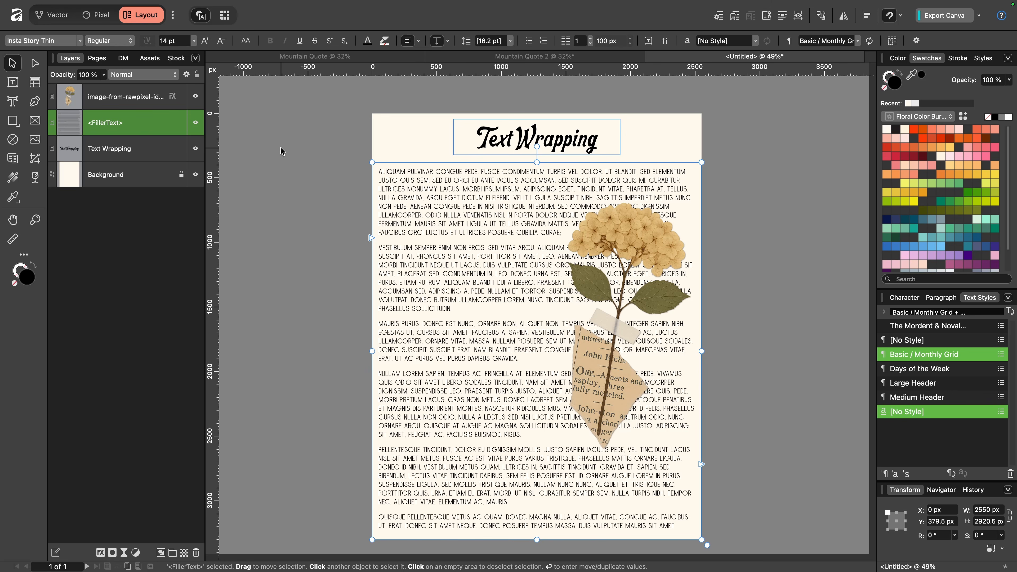
left_click(323, 345)
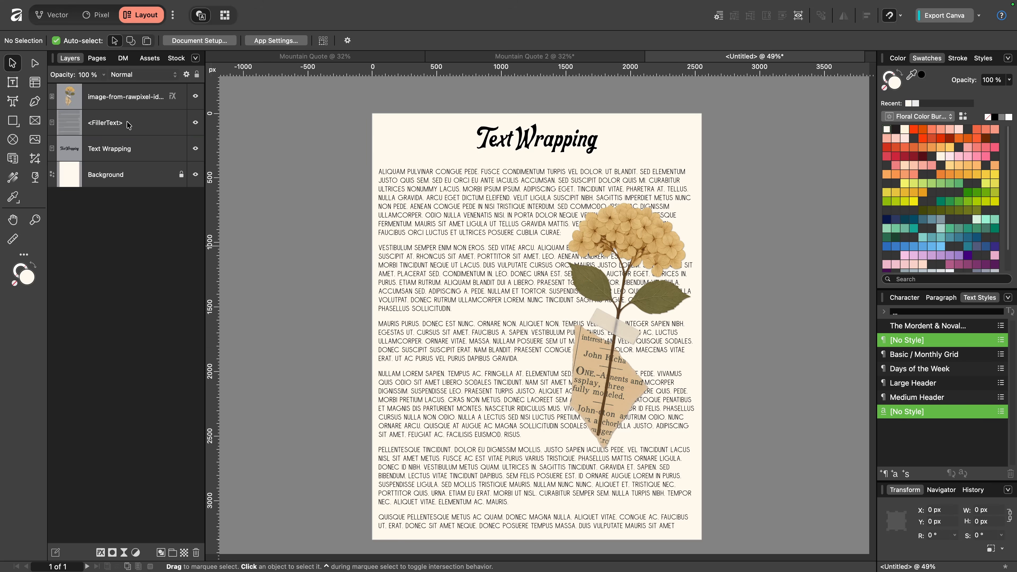
Select the flower image layer and look up the text wrap commands available for it.
left_click(132, 100)
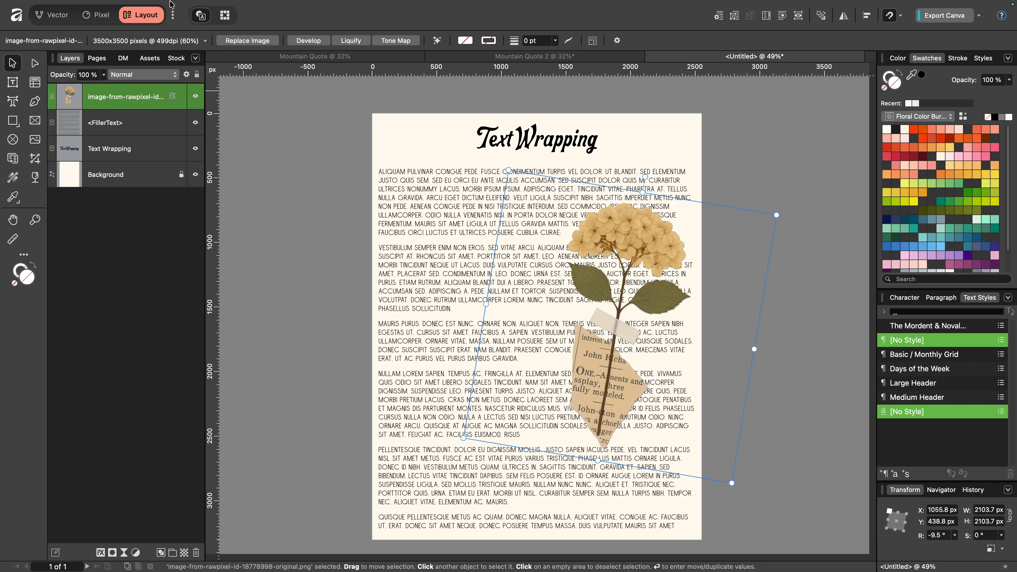
left_click(167, 8)
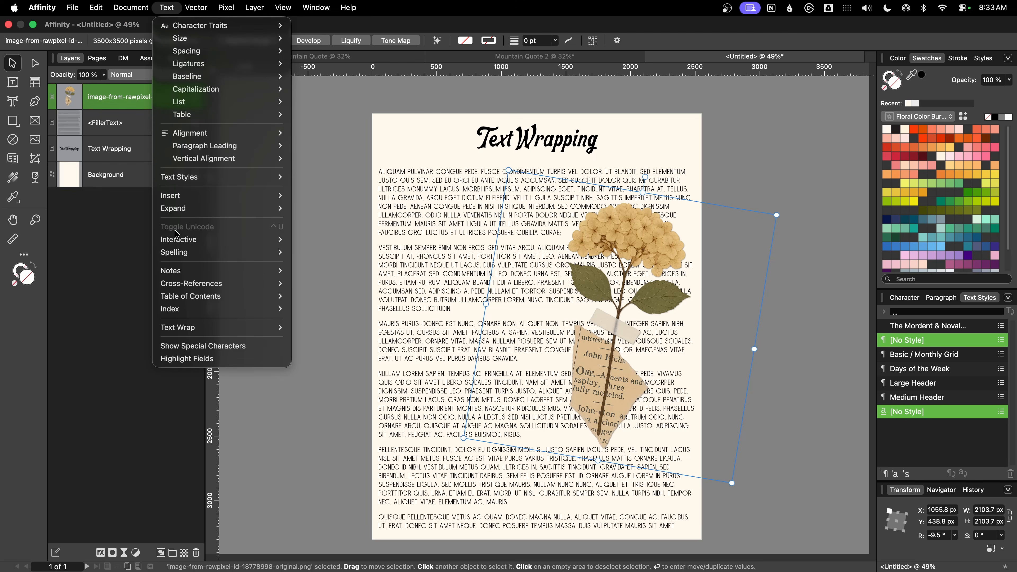
mouse_move(269, 328)
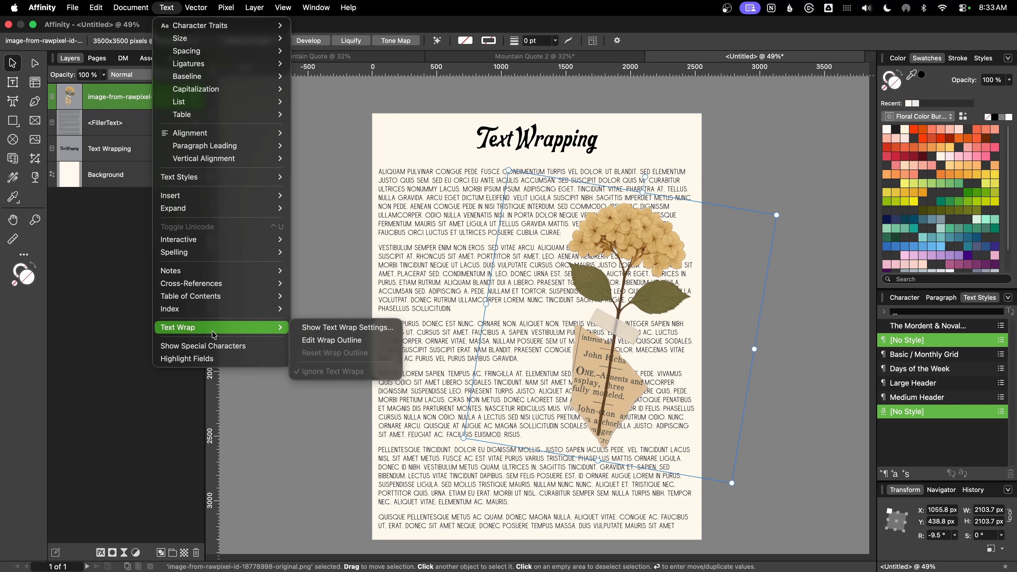
left_click(305, 328)
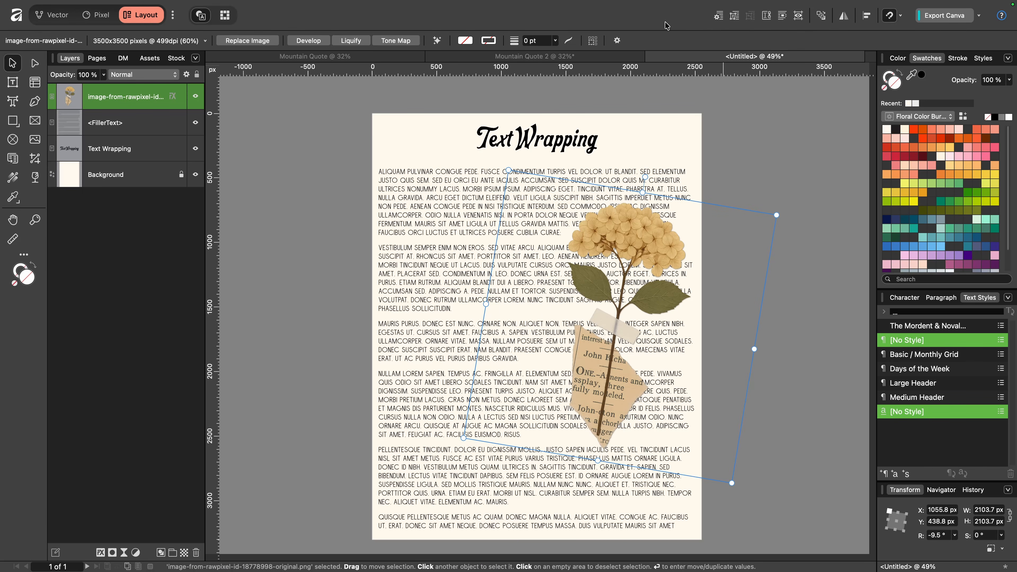
Examine the toolbar customization options for items that can be added, and close them without making changes.
right_click(635, 22)
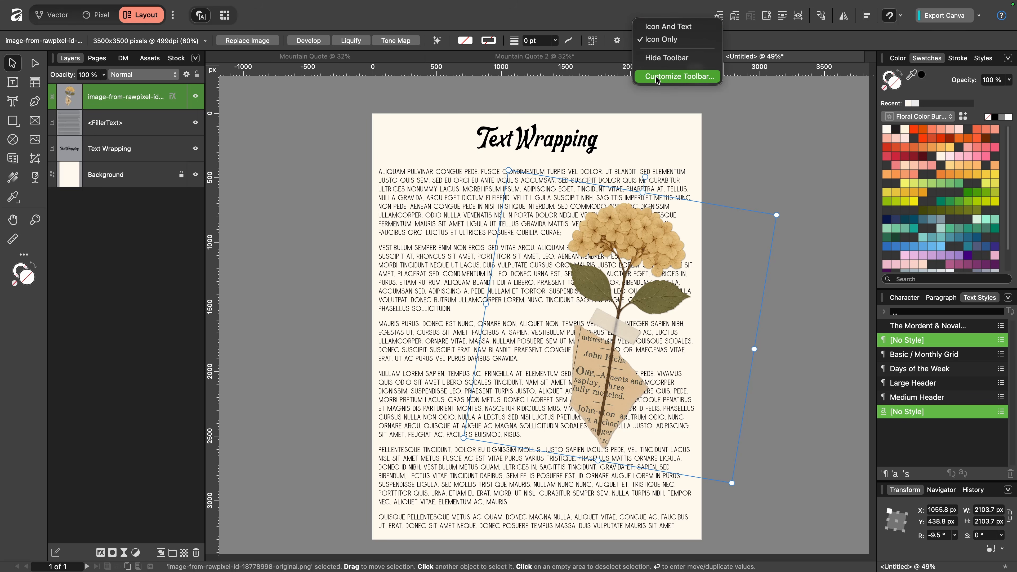
left_click(671, 79)
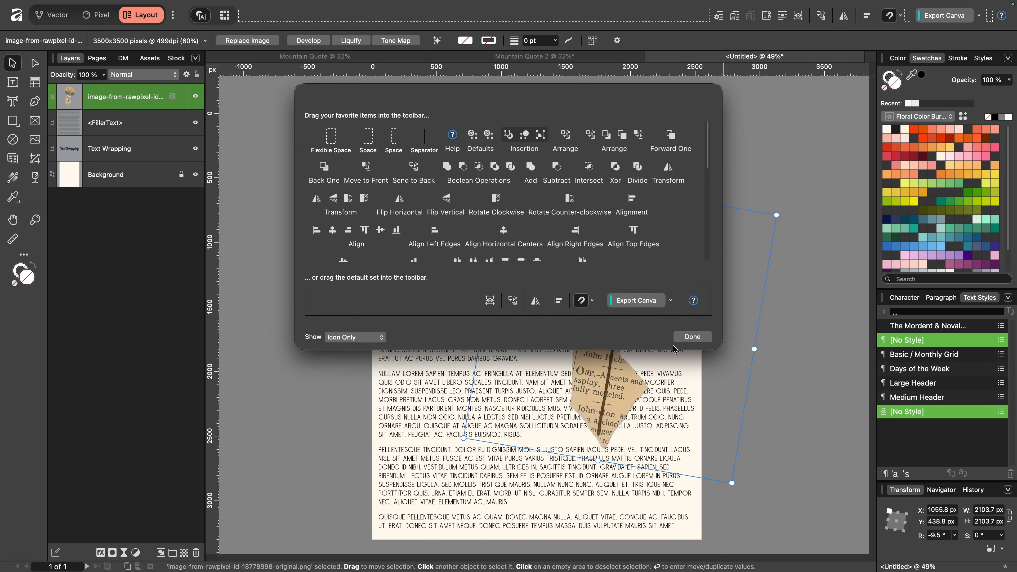
left_click(690, 338)
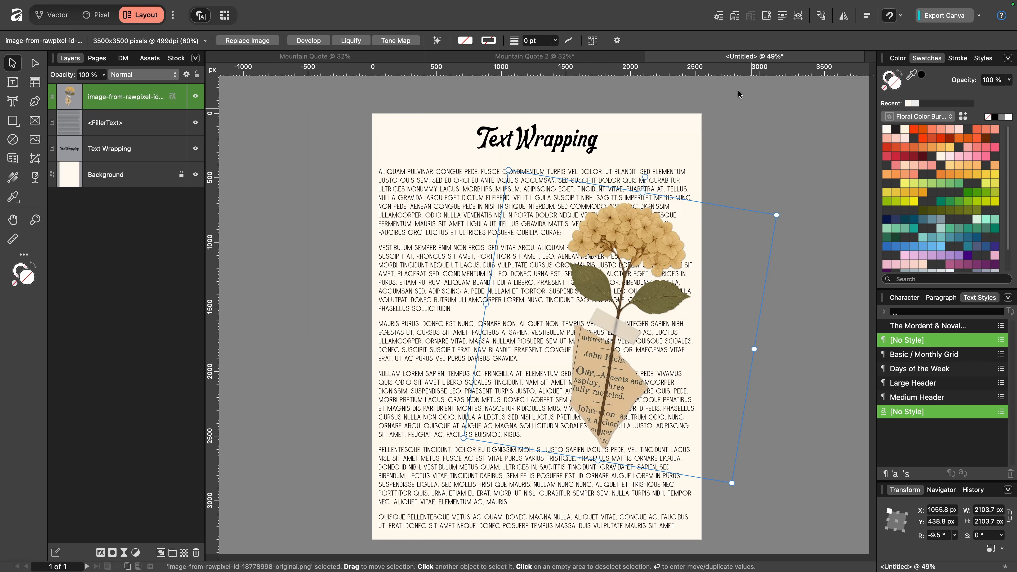
Open the flower image's text wrap settings, apply the Jump wrap style and move the flower to about X 1025 px.
left_click(719, 16)
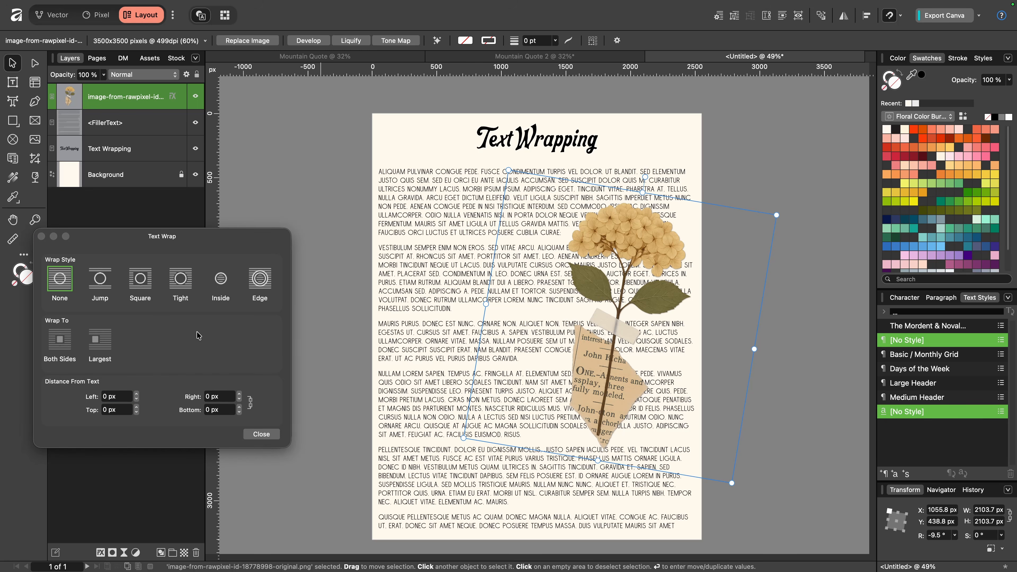
left_click(105, 281)
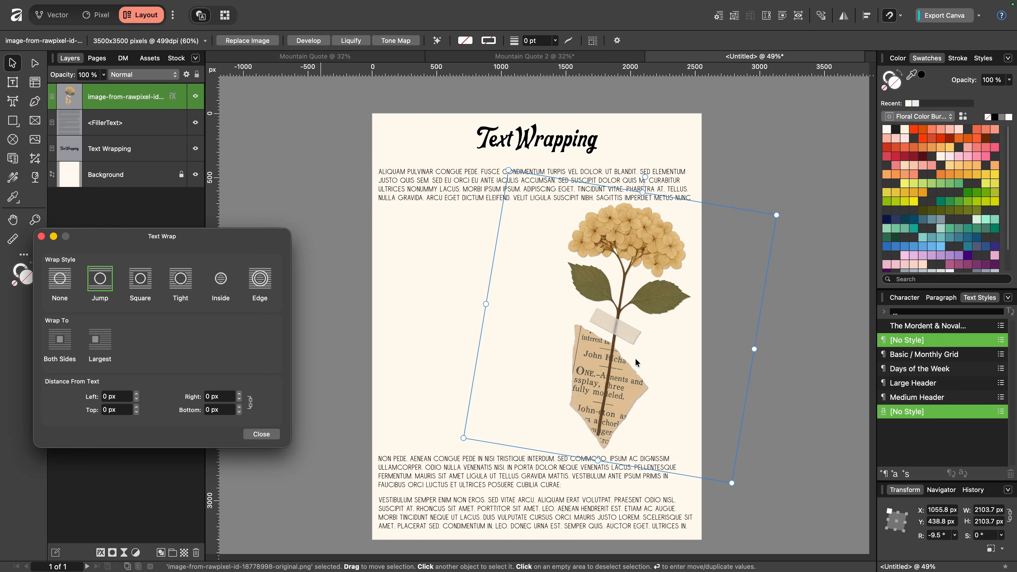
mouse_move(615, 371)
left_mouse_down()
mouse_move(616, 283)
mouse_move(618, 400)
mouse_move(611, 374)
left_mouse_up()
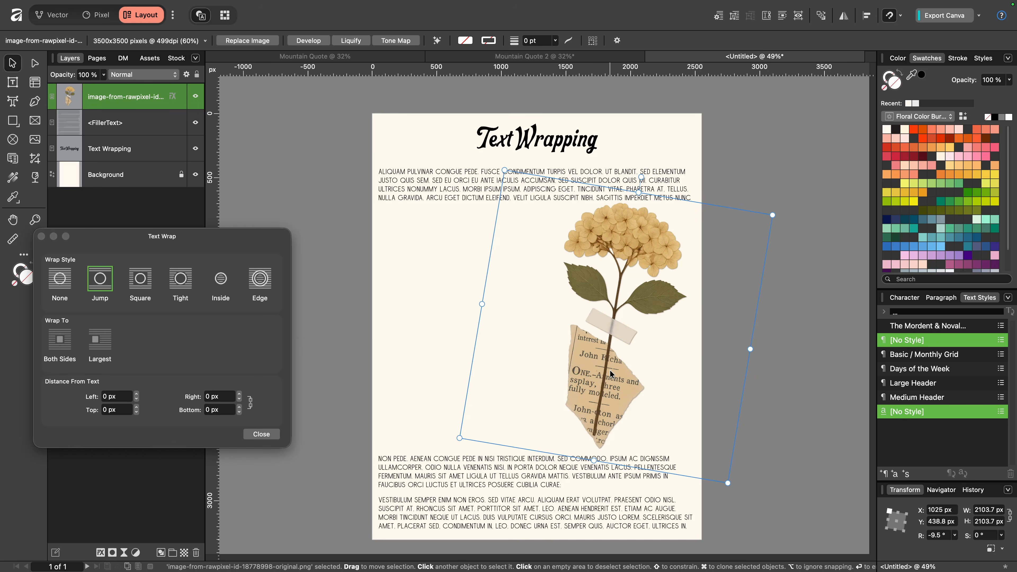
Apply the Square wrap style to the flower, compare wrapping to Largest and Both Sides, and move it to about X 249 px, Y 519 px.
left_click(140, 279)
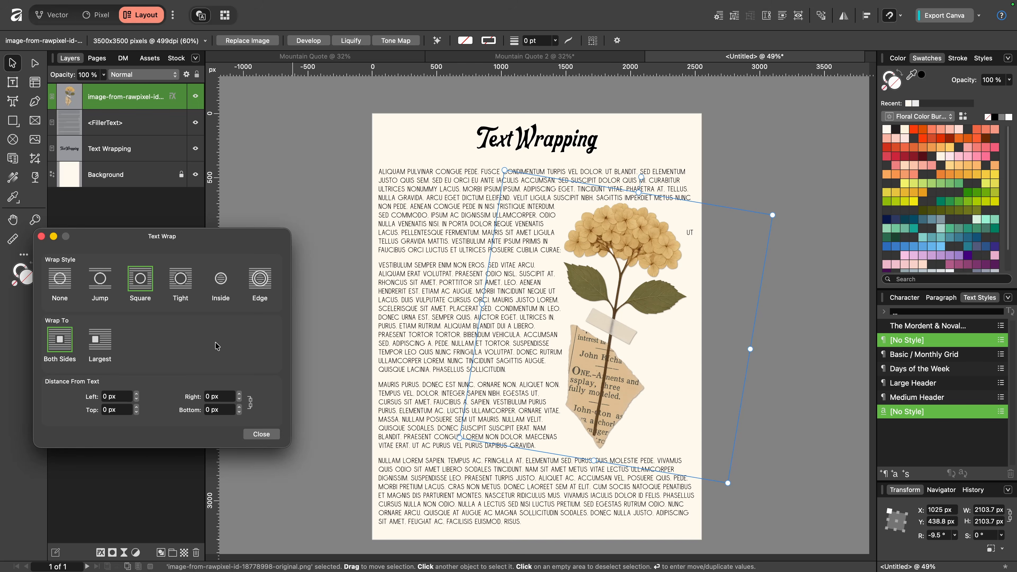
left_click_drag(581, 324, 565, 326)
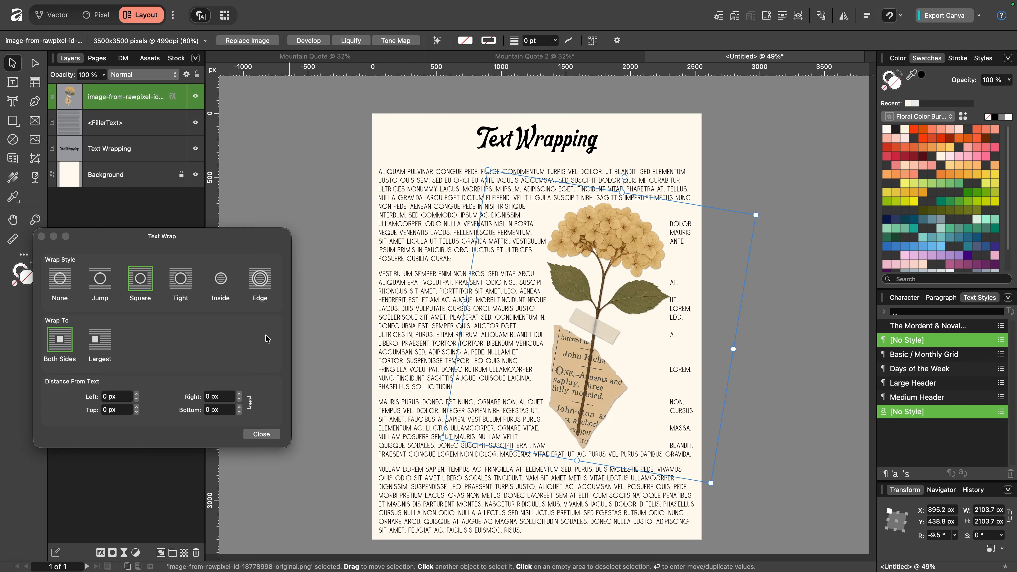
left_click(105, 344)
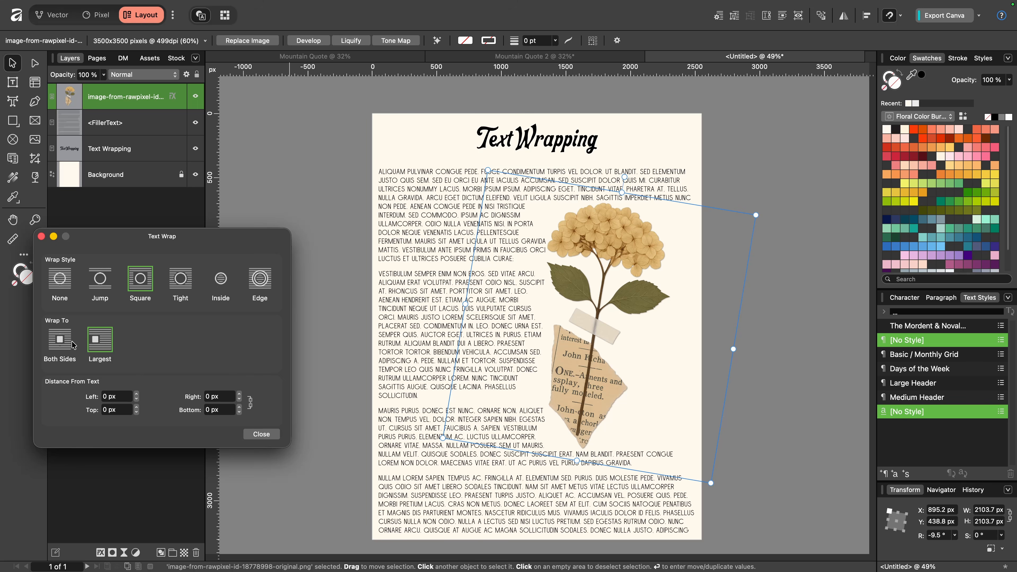
left_click(62, 338)
left_click_drag(585, 346, 501, 353)
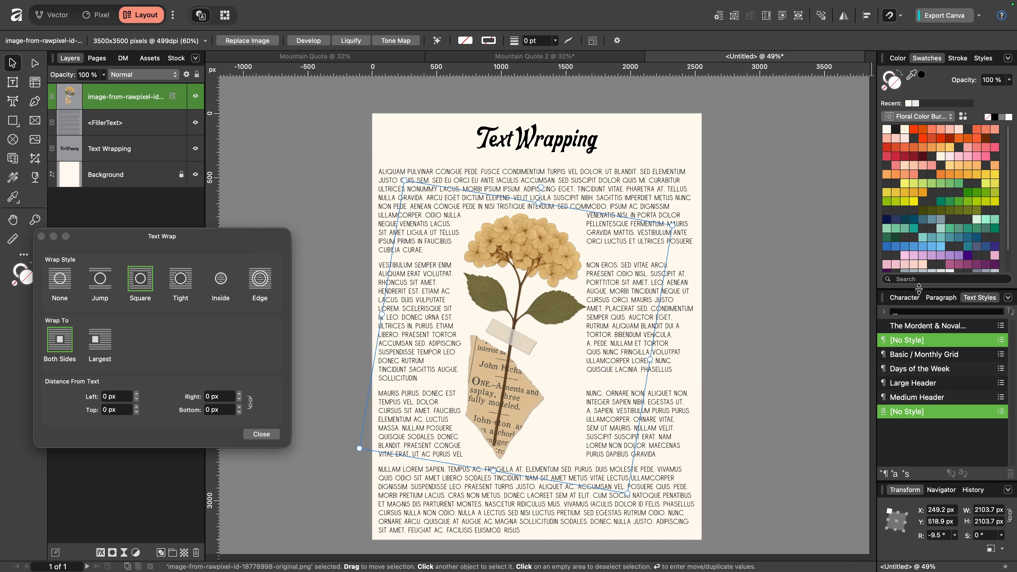
Try auto-hyphenation on the filler text frame and turn it back off.
left_click(932, 298)
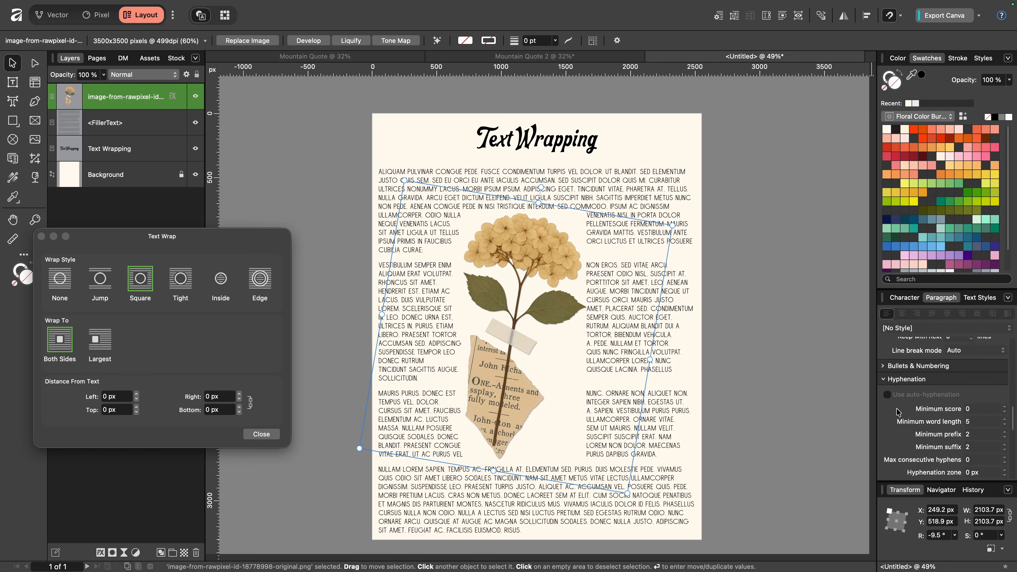
left_click(132, 123)
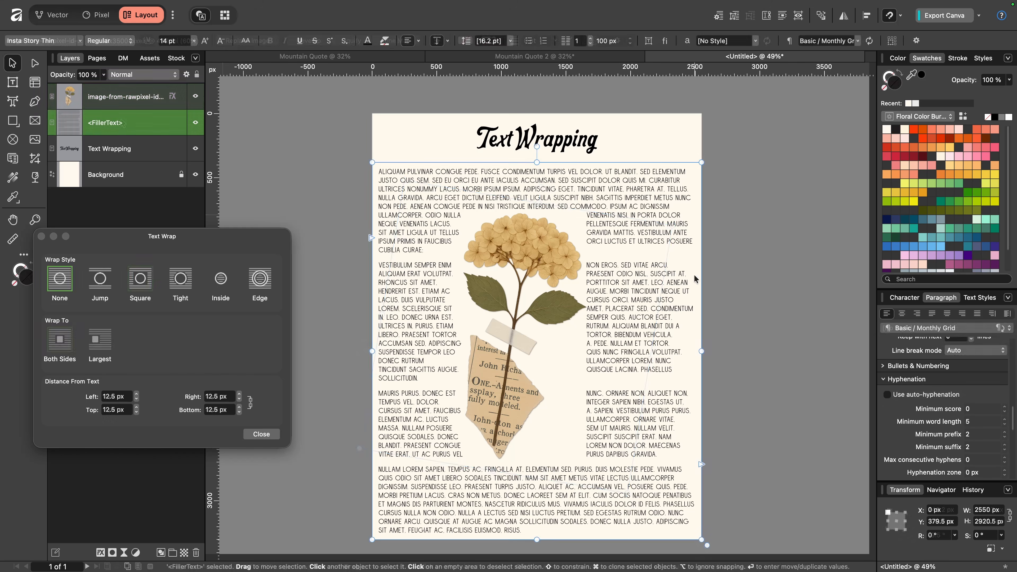
left_click(887, 396)
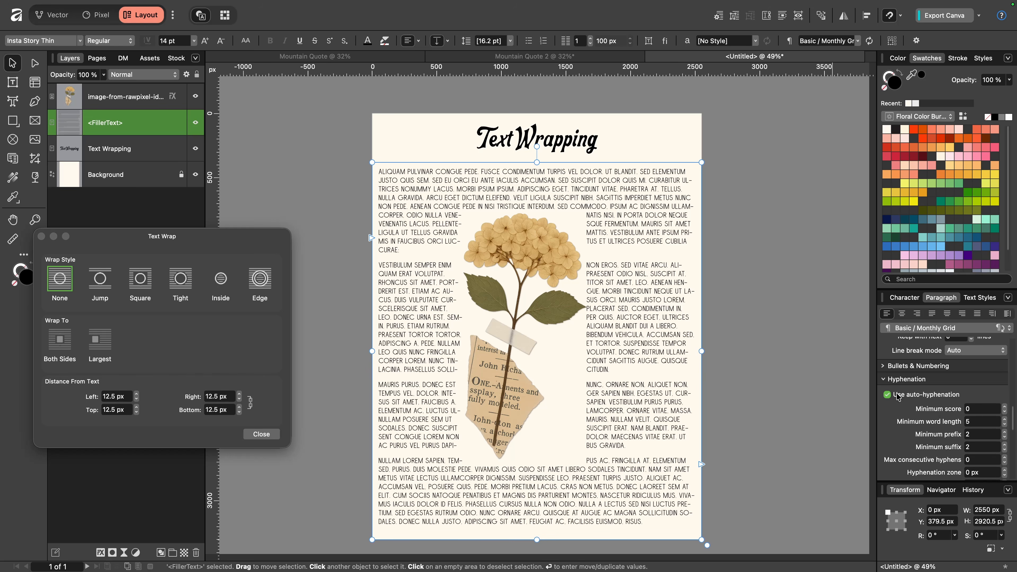
left_click(887, 395)
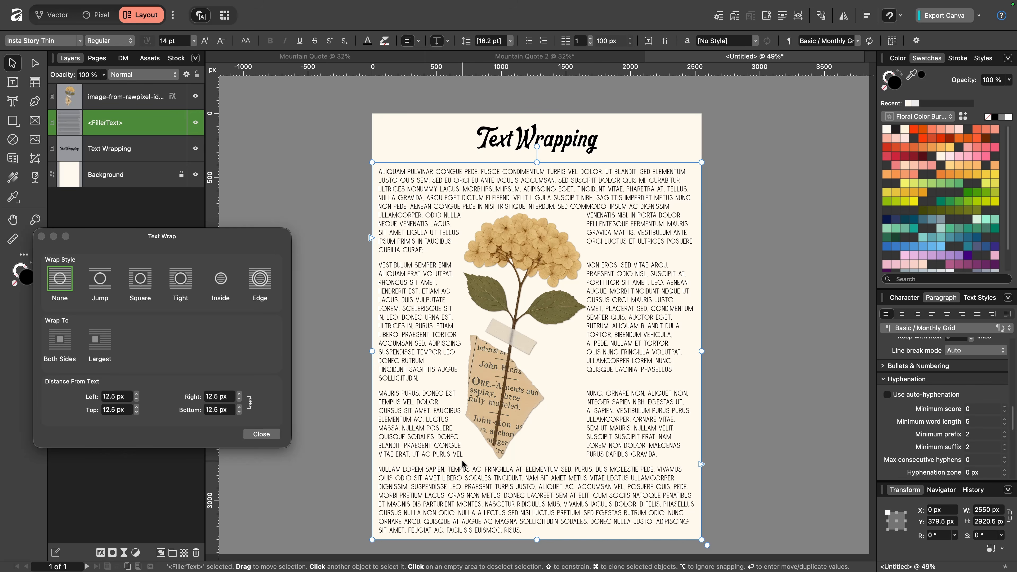
Apply the Tight wrap style to the flower, compare Largest with Both Sides, and move it to about X 411 px, Y 494 px.
left_click_drag(465, 467, 570, 466)
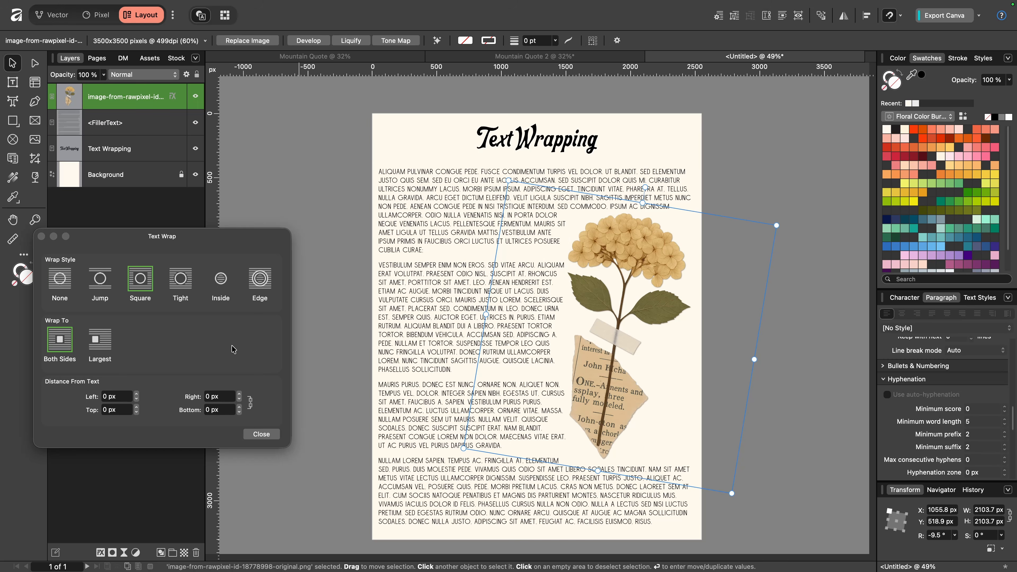
left_click(176, 281)
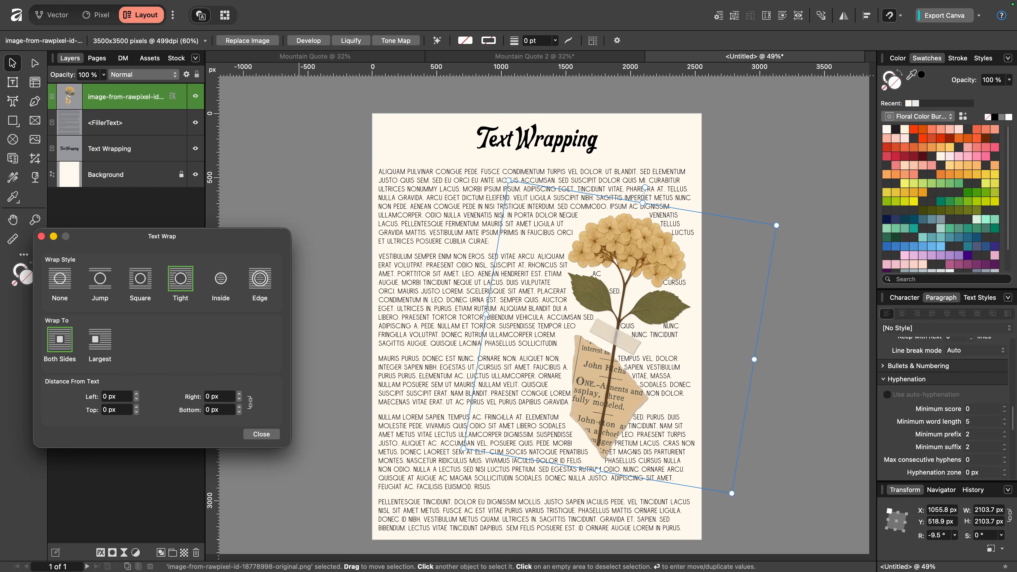
left_click(101, 342)
left_click(52, 343)
left_click_drag(632, 310, 545, 303)
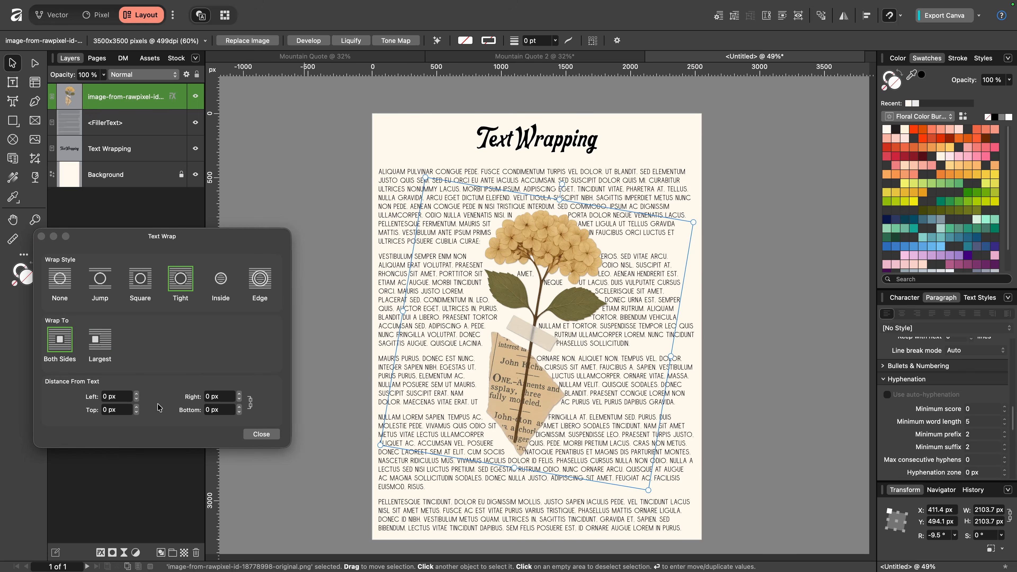
Link the edges of the flower's text wrap and set the distance from text to 45 px on all sides.
left_click(120, 398)
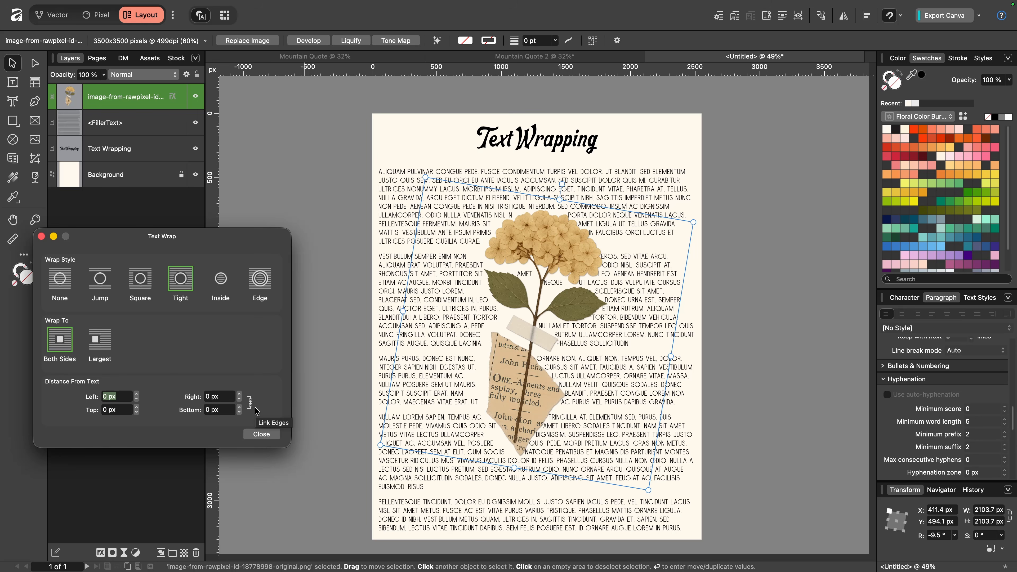
type("45")
key("Return")
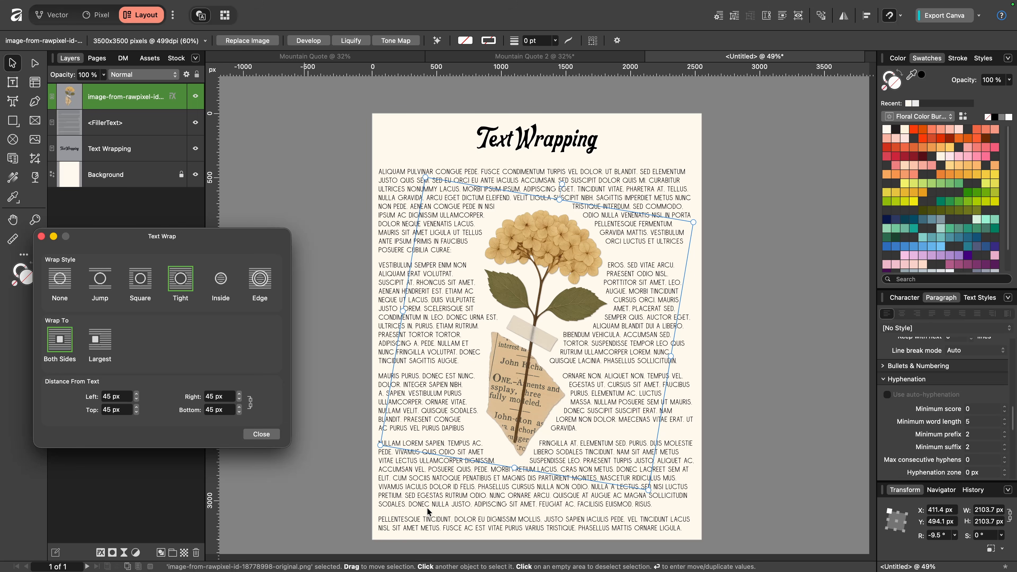
Apply the Inside wrap style to the flower image and place its layer below the filler text.
left_click(221, 280)
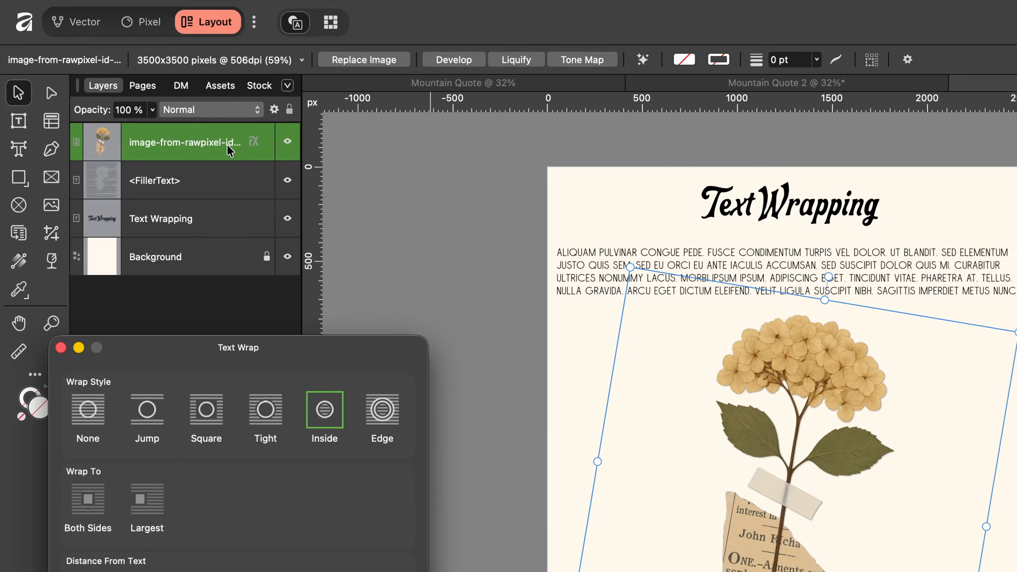
left_click_drag(151, 97, 159, 138)
left_click_drag(238, 208, 239, 205)
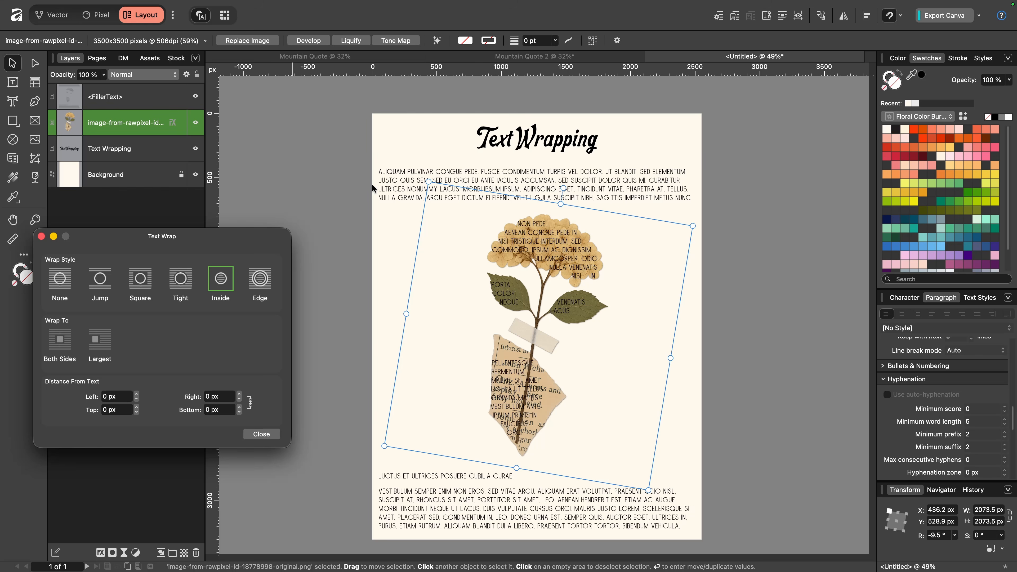
Shrink the filler text frame around the flower to about 1963 px high, and toggle the flower's visibility off and on.
left_click(140, 106)
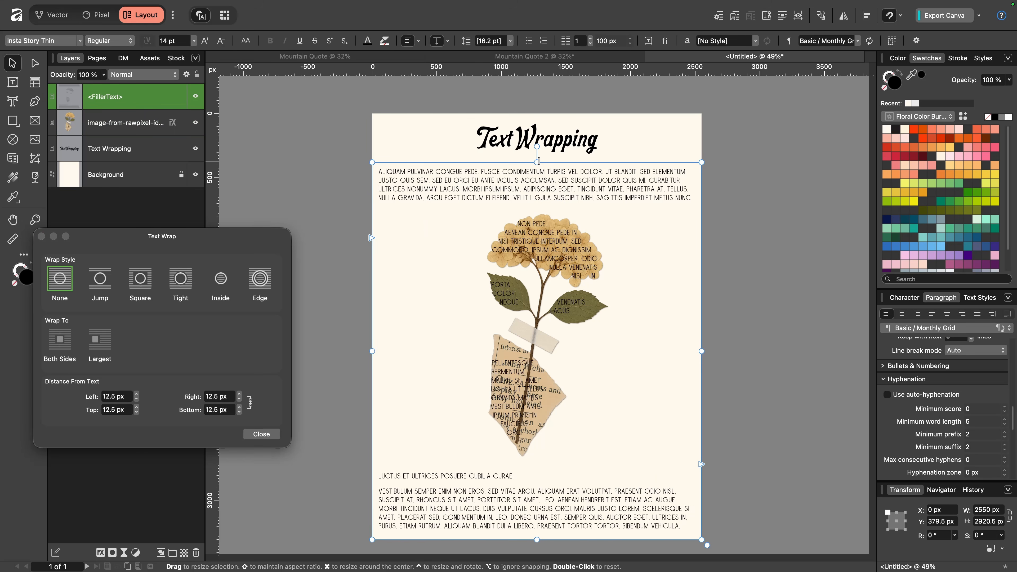
left_click_drag(537, 162, 538, 215)
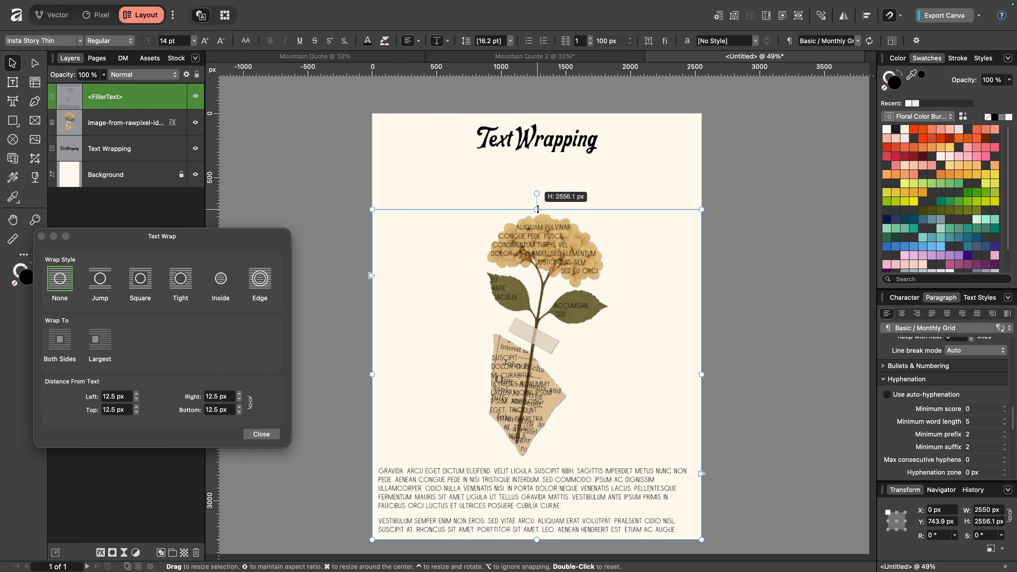
left_click_drag(535, 541, 528, 464)
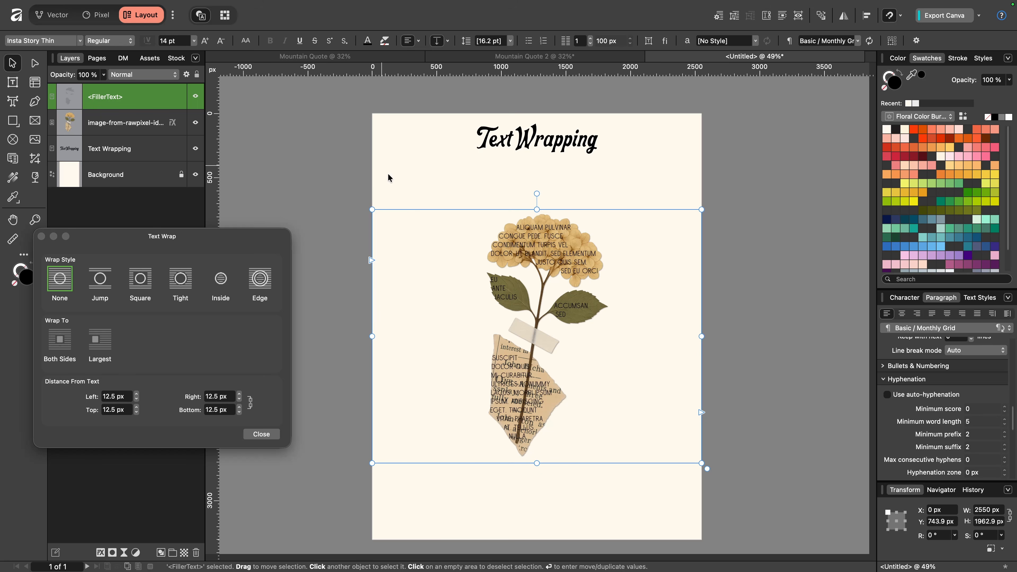
left_click(196, 124)
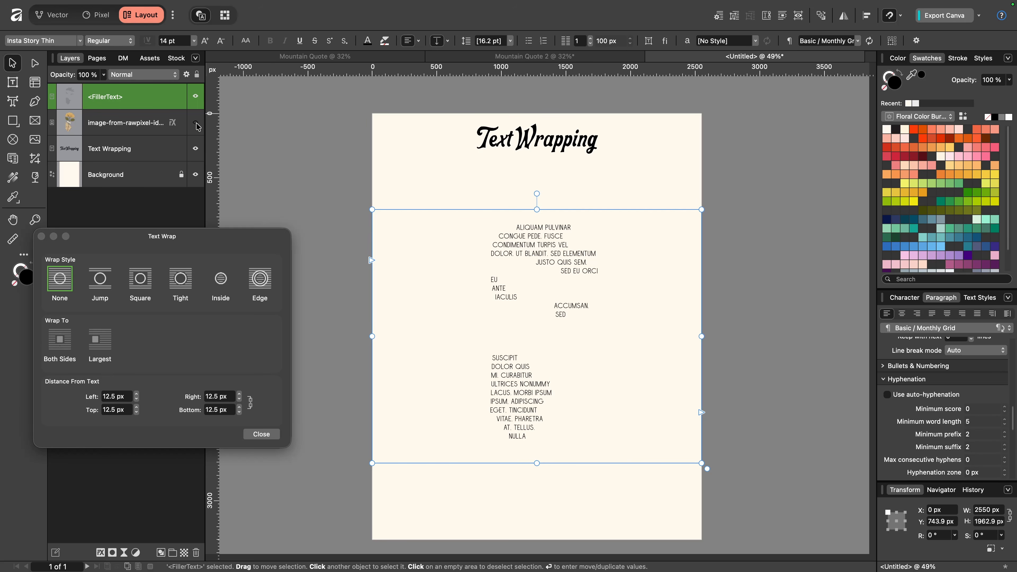
left_click(196, 124)
Apply the Edge wrap style to the flower image with a 45 px distance from text on all sides.
left_click(132, 122)
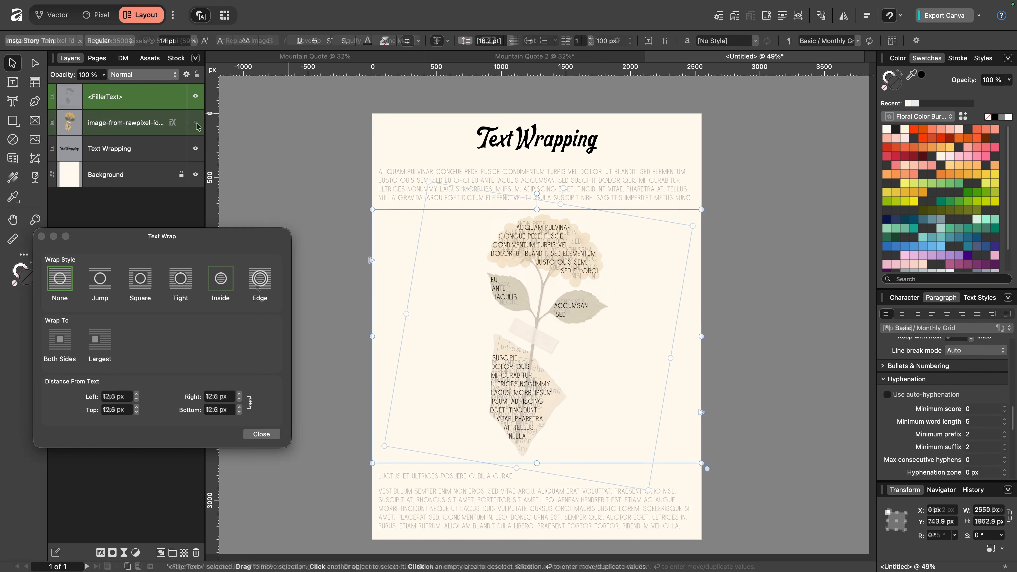
left_click(259, 279)
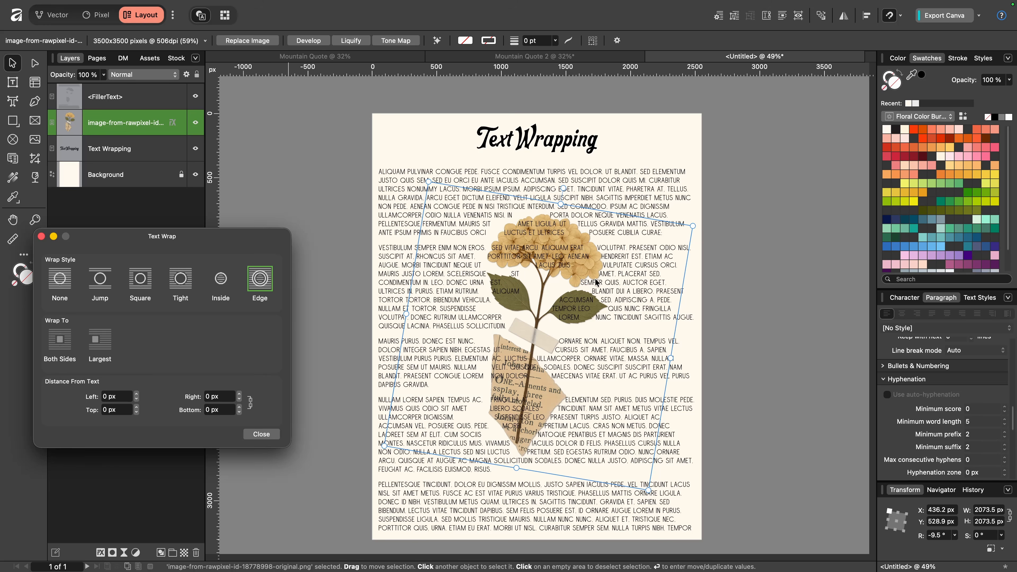
left_click(123, 396)
type("45")
key("Return")
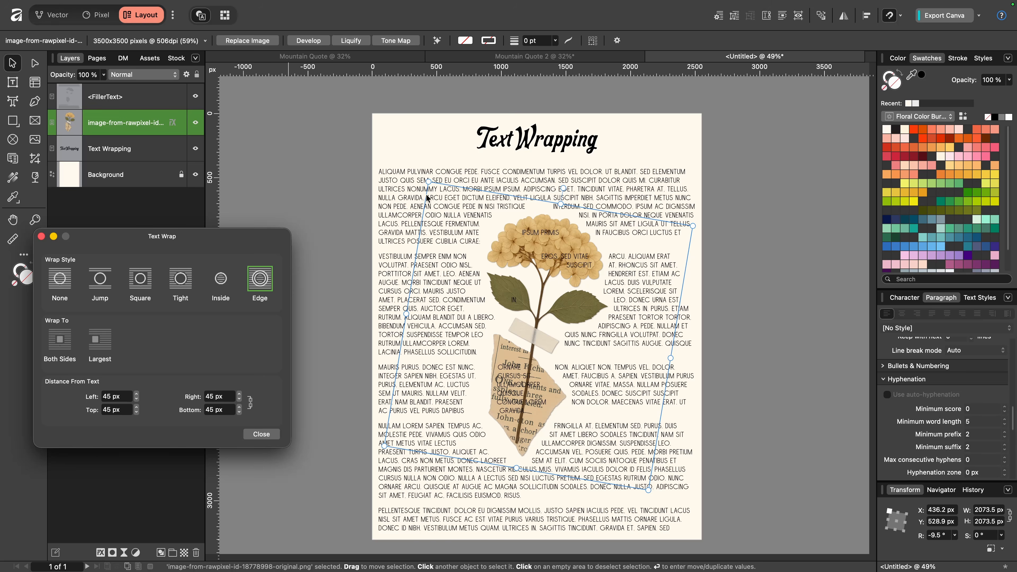
Select all of the filler text in its frame and expand the filler field into editable text.
left_click(507, 489)
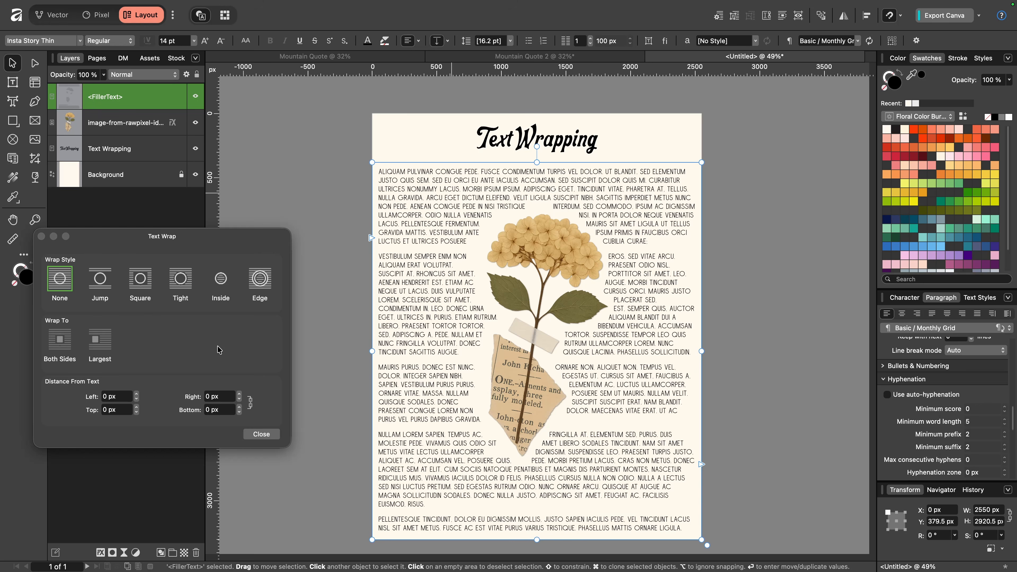
left_click(14, 82)
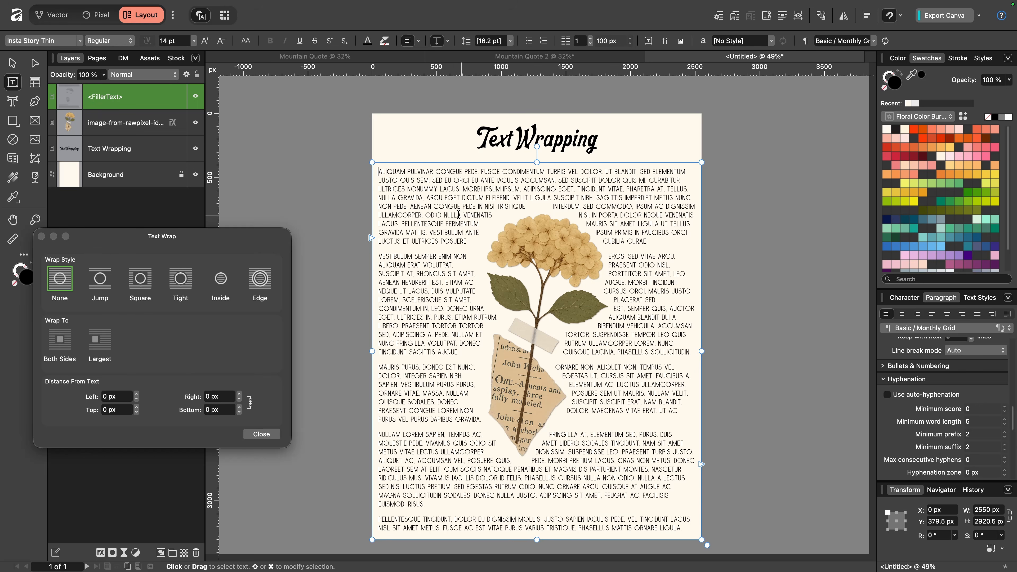
key("super+a")
right_click(456, 213)
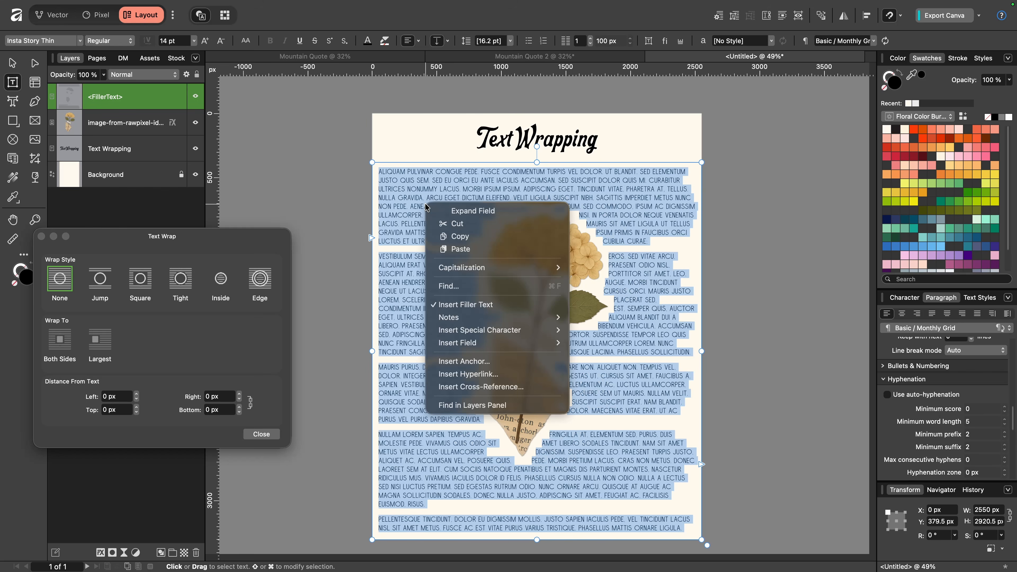
left_click(454, 211)
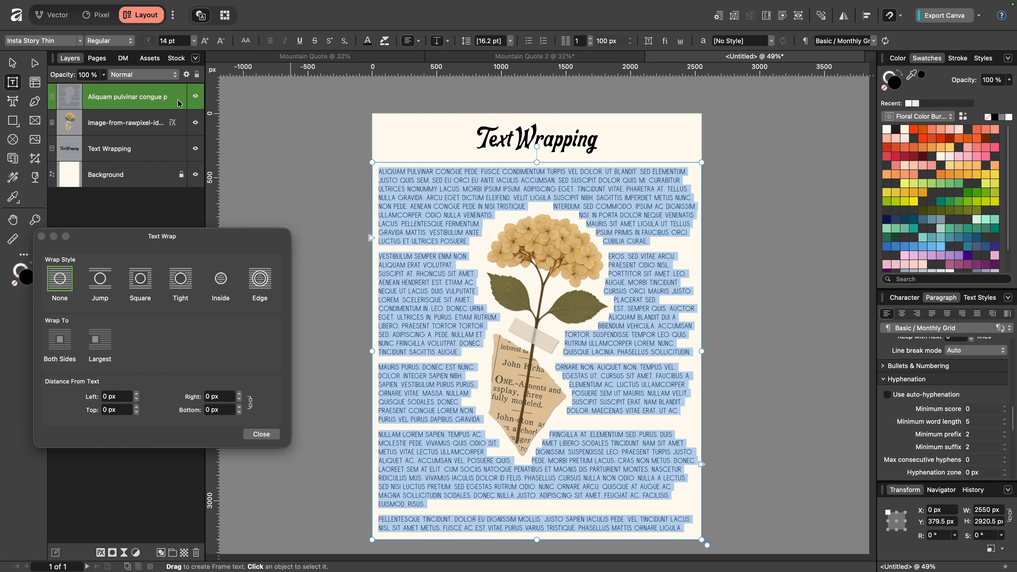
Increase the font size of the selected body text by three increments.
left_click(205, 41)
left_click(206, 40)
left_click(206, 40)
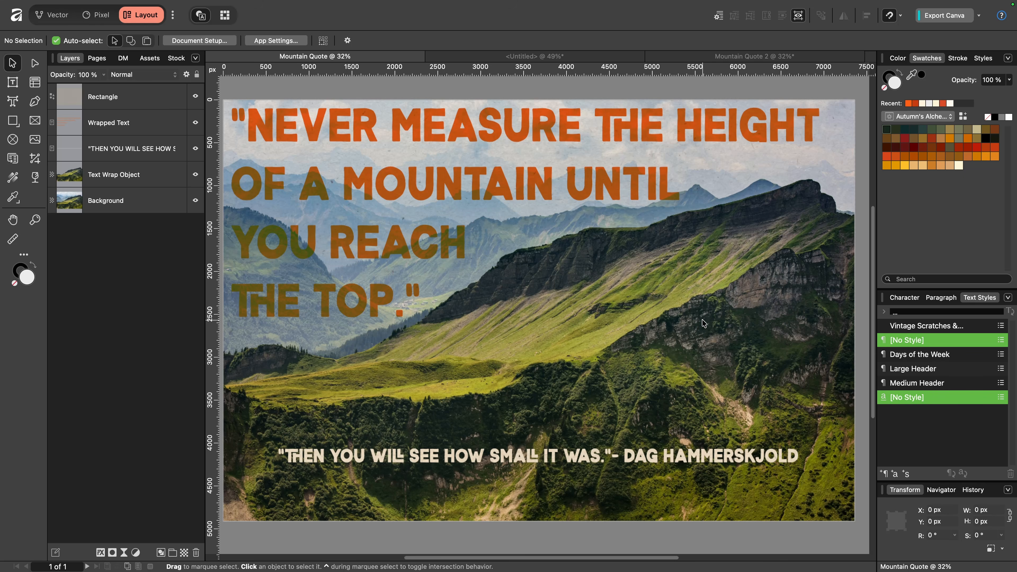
Switch to the Mountain Quote 2 document in Pixel mode and select the Background layer's foreground mountain with the Selection Brush Tool.
left_click(743, 56)
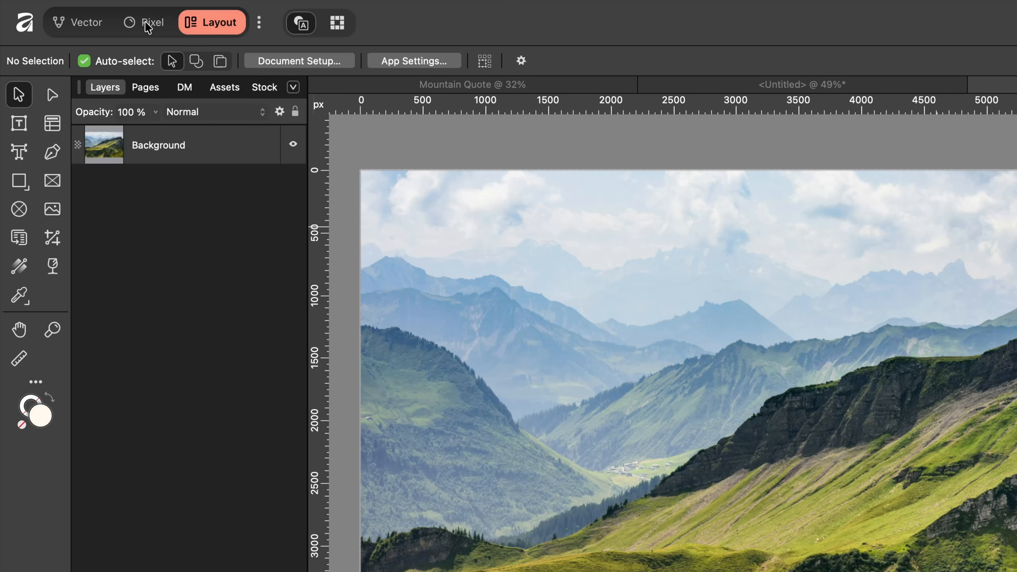
left_click(148, 24)
left_click(19, 123)
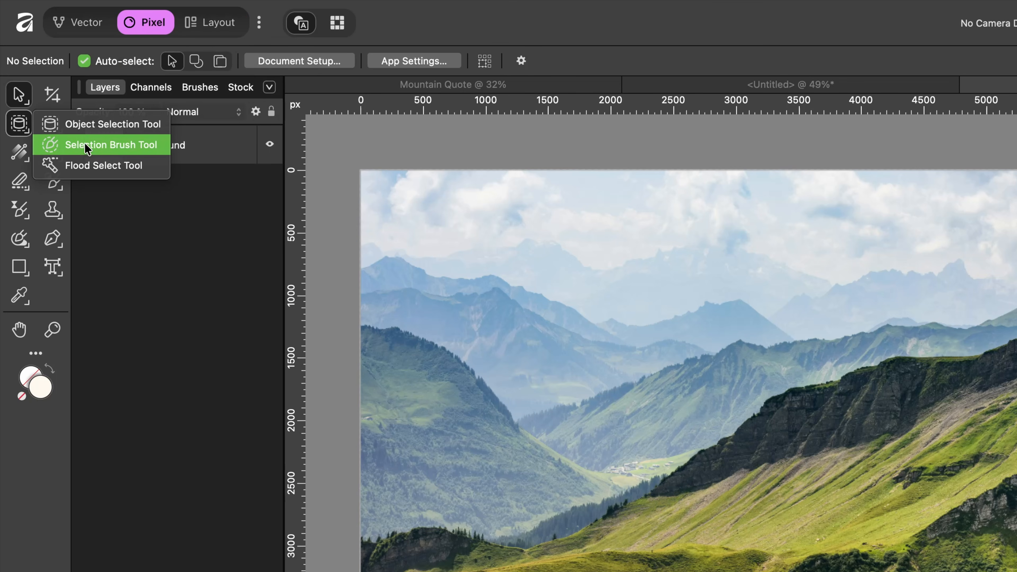
left_click(86, 146)
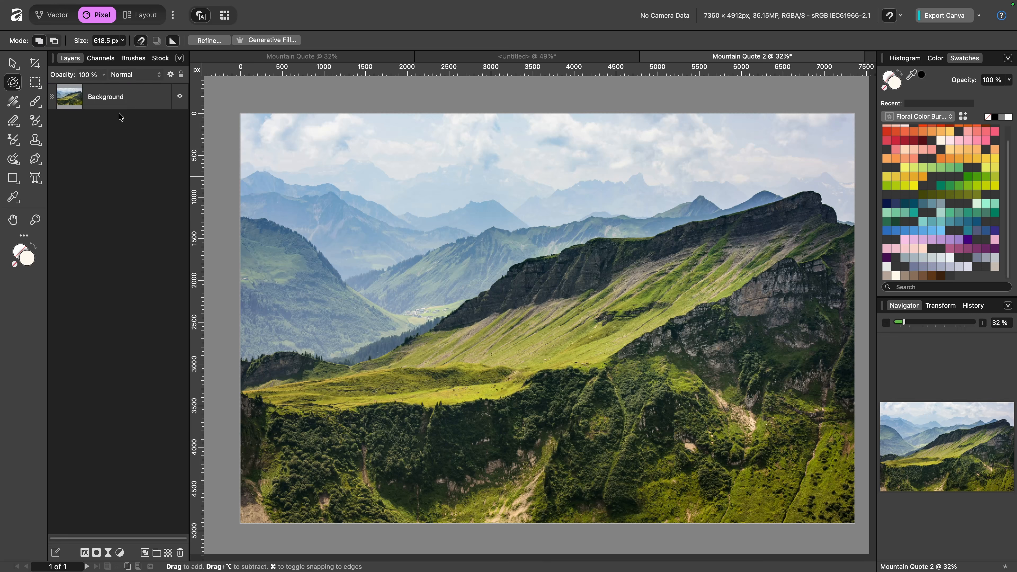
left_click(120, 106)
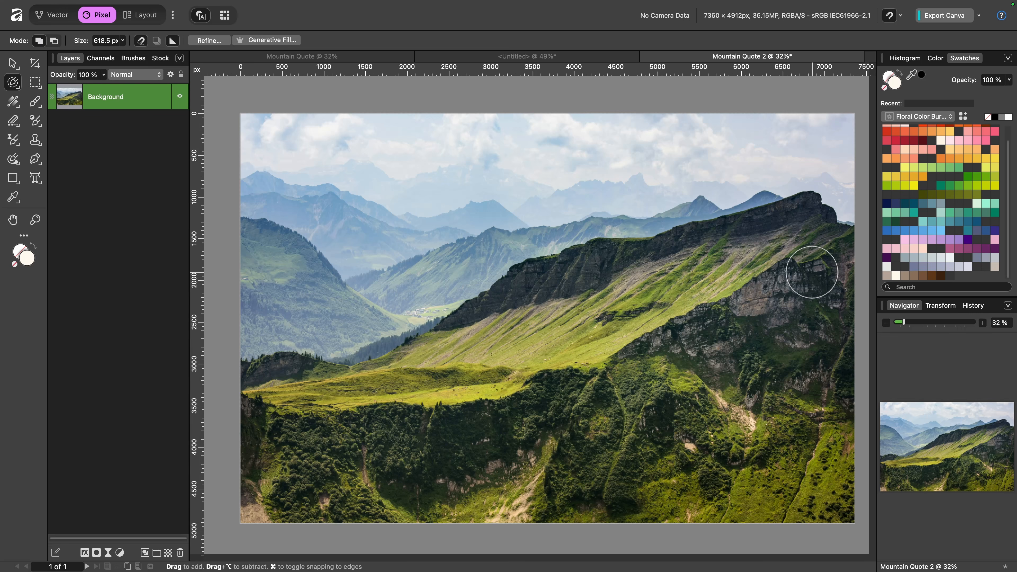
mouse_move(812, 273)
left_mouse_down()
mouse_move(799, 266)
mouse_move(638, 306)
mouse_move(597, 339)
mouse_move(533, 359)
mouse_move(461, 414)
mouse_move(397, 432)
mouse_move(302, 420)
mouse_move(291, 409)
mouse_move(294, 398)
mouse_move(332, 417)
mouse_move(641, 373)
mouse_move(585, 441)
mouse_move(812, 344)
left_mouse_up()
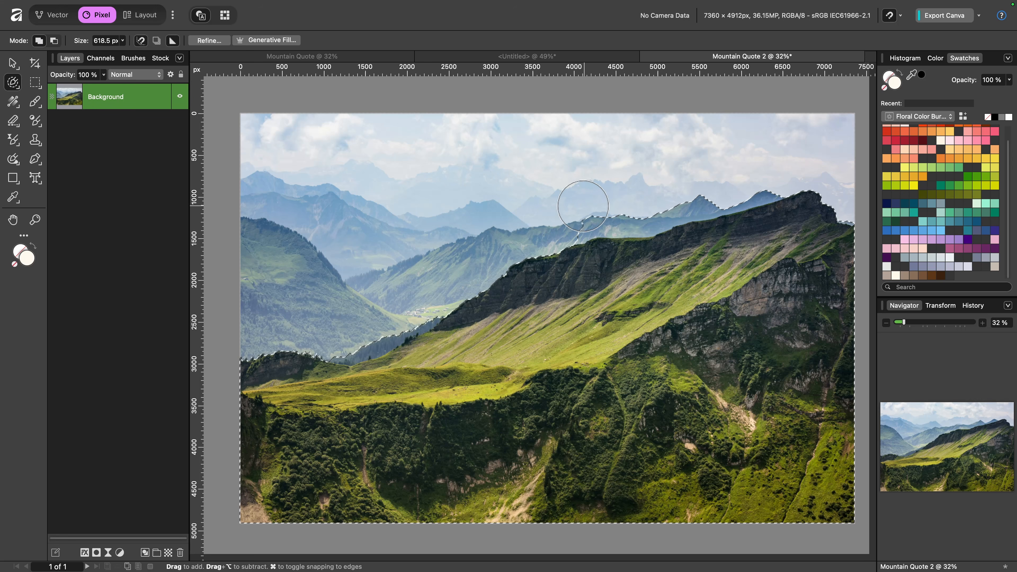
Subtract the distant peaks above the ridge from the selection and duplicate the foreground mountain to its own layer, checking the cutout without the Background.
left_click_drag(583, 206, 647, 191)
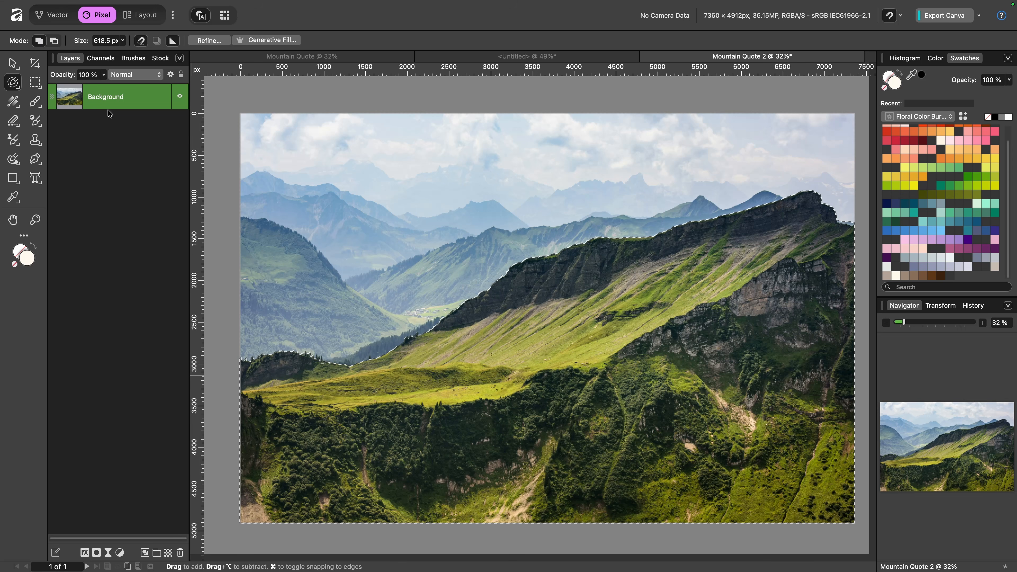
key("super+j")
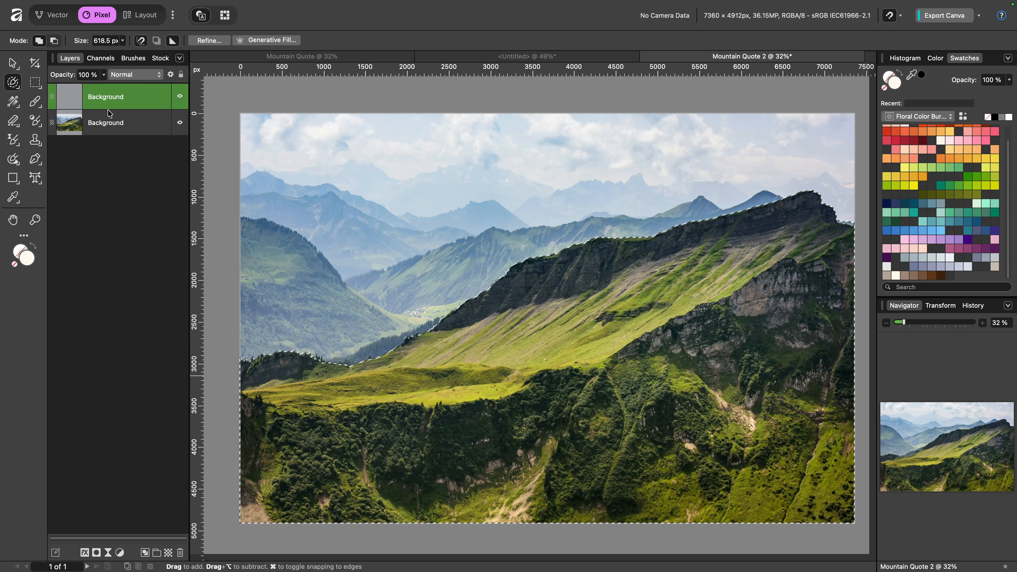
left_click(180, 124)
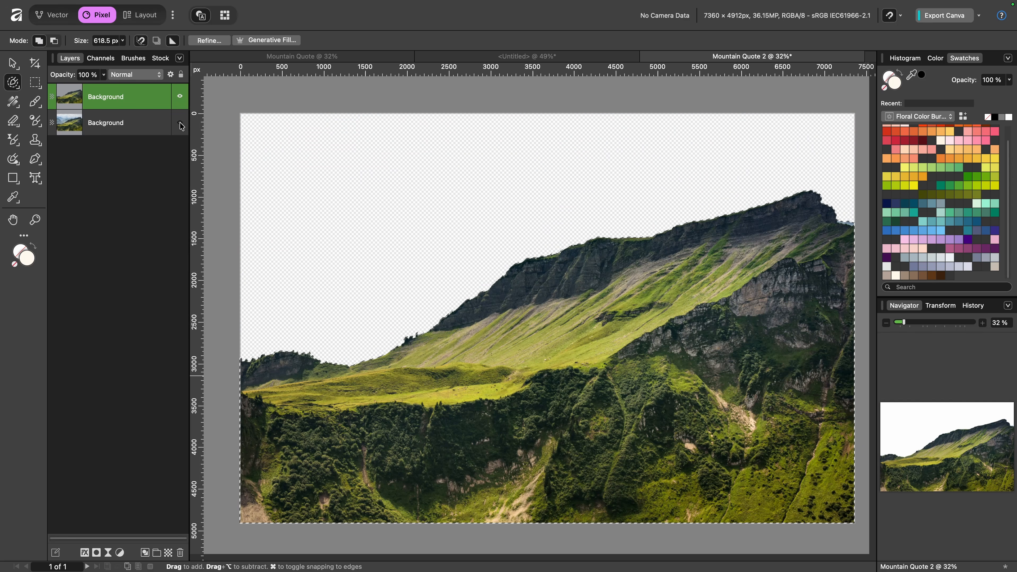
left_click(181, 124)
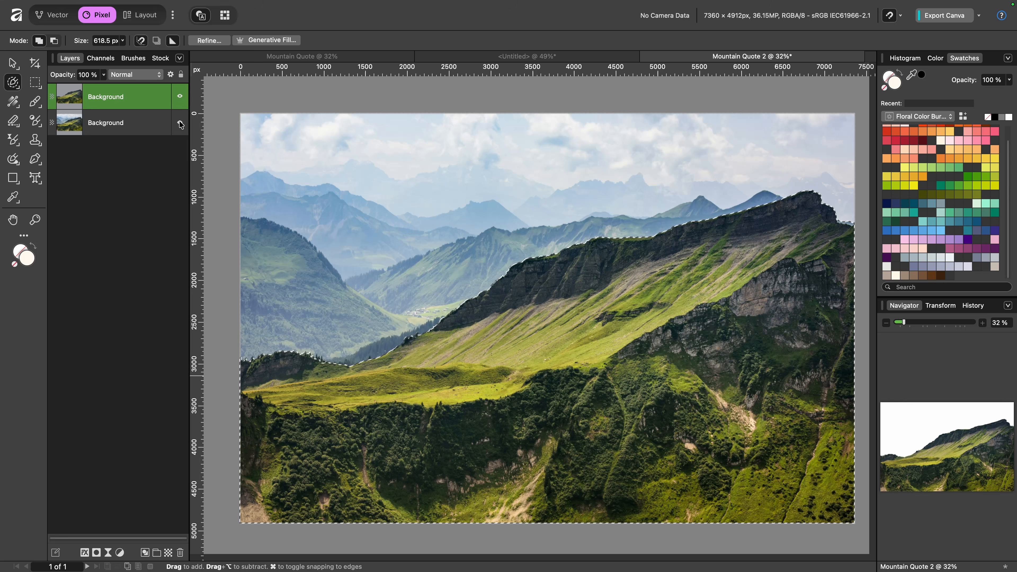
Rename the duplicated mountain layer as "Text Wrapping Object".
double_click(117, 100)
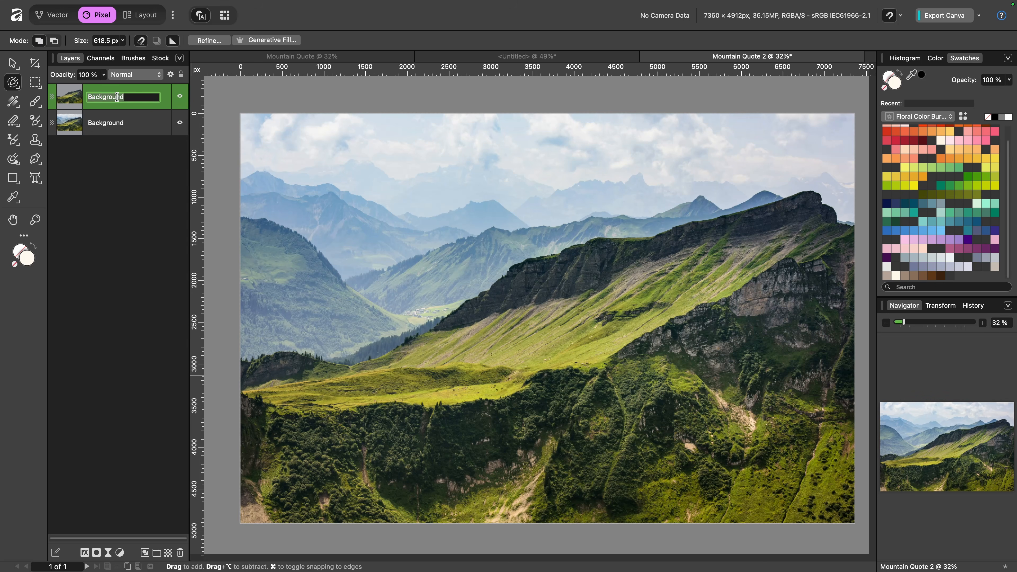
type("Text Wrapping Object")
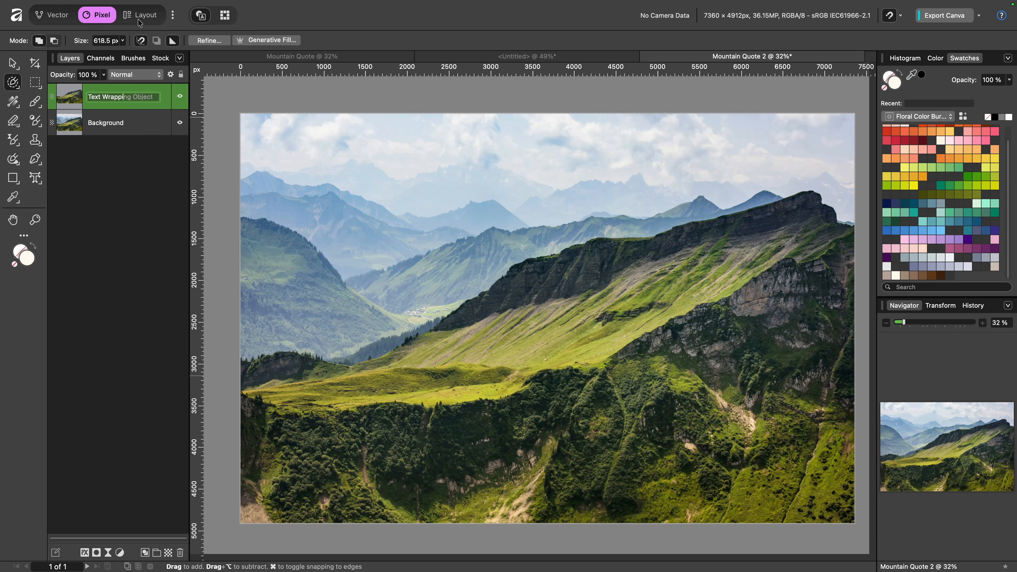
key("Return")
In Layout mode, add a Medium Header text frame about 5762 × 300 px across the lower mountainside and centre its text vertically.
left_click(145, 17)
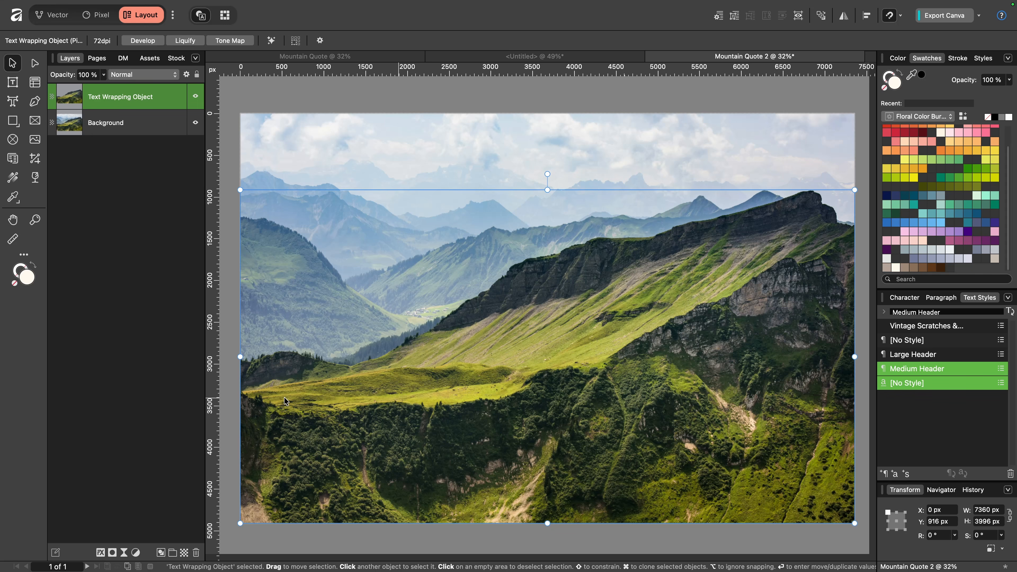
left_click(228, 267)
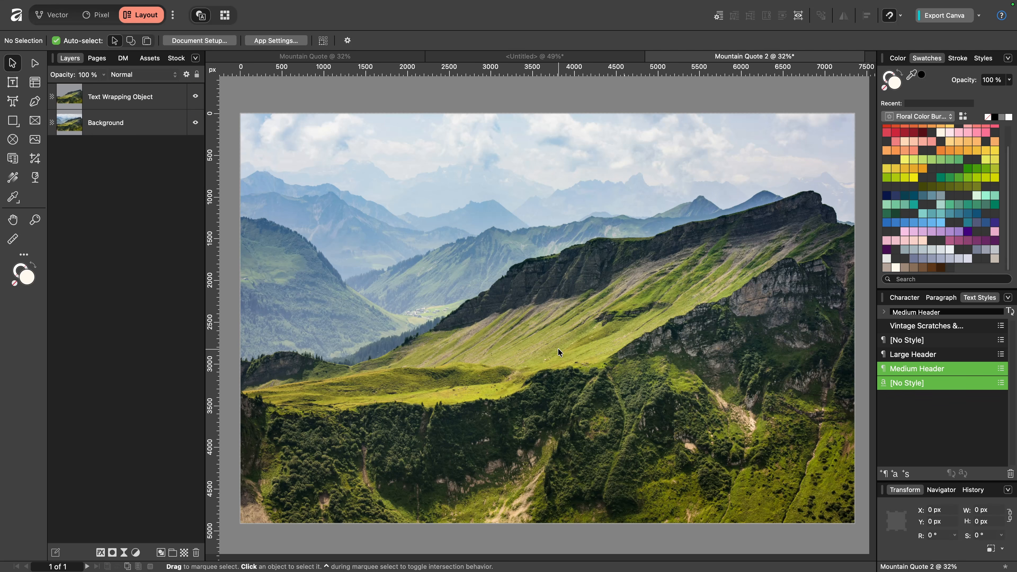
left_click(13, 82)
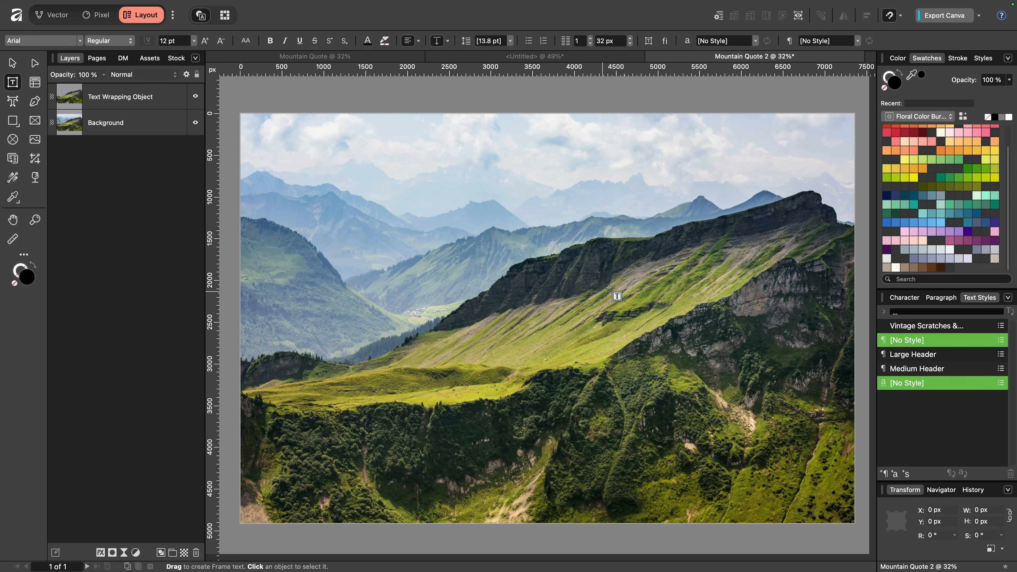
left_click(899, 369)
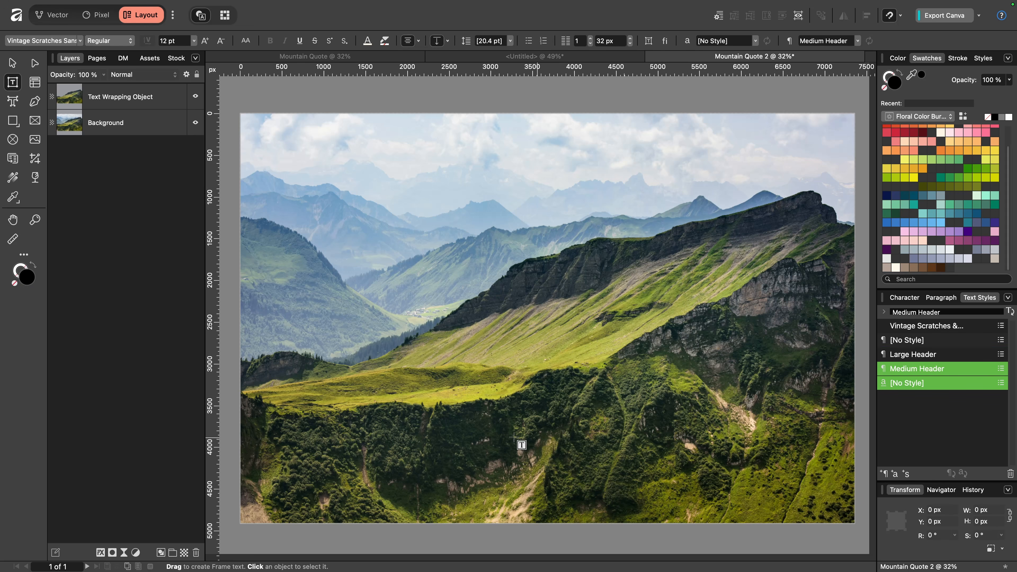
left_click_drag(323, 458, 804, 484)
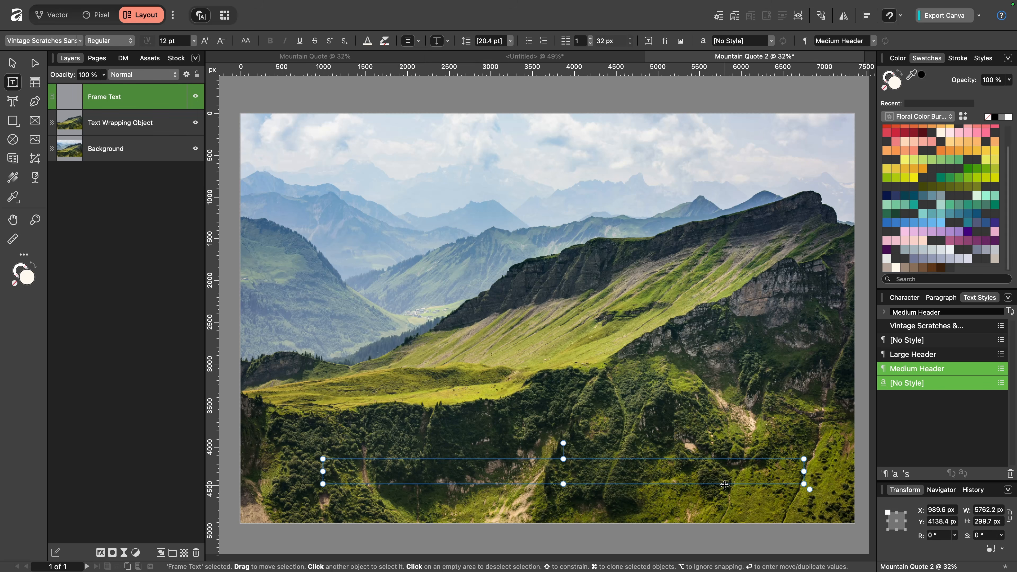
left_click_drag(725, 485, 709, 489)
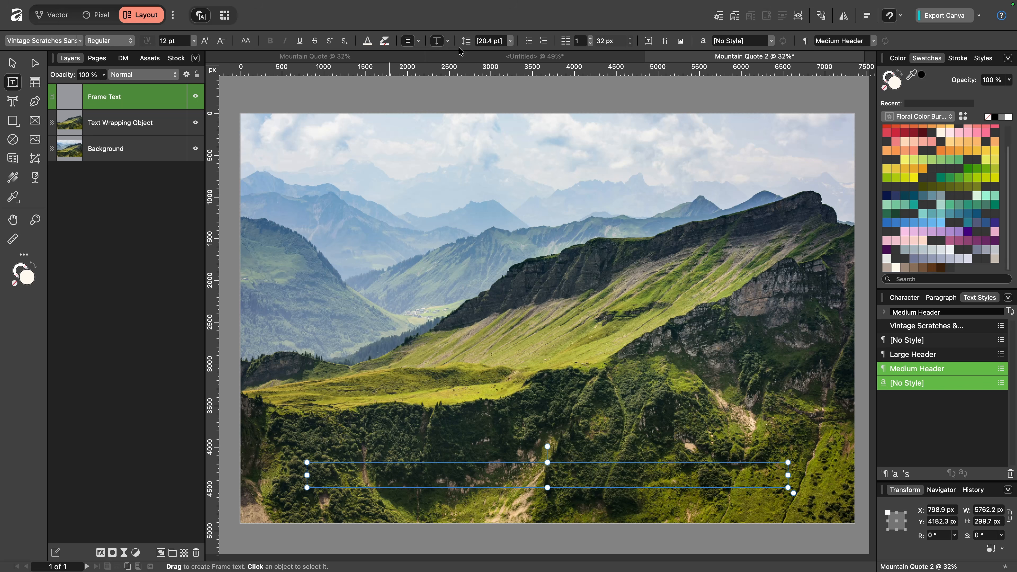
left_click(447, 40)
left_click(409, 67)
Draw a second text frame about 7360 × 3076 px over the upper part of the photo and apply the Large Header style.
left_click_drag(240, 113, 855, 370)
left_click(908, 355)
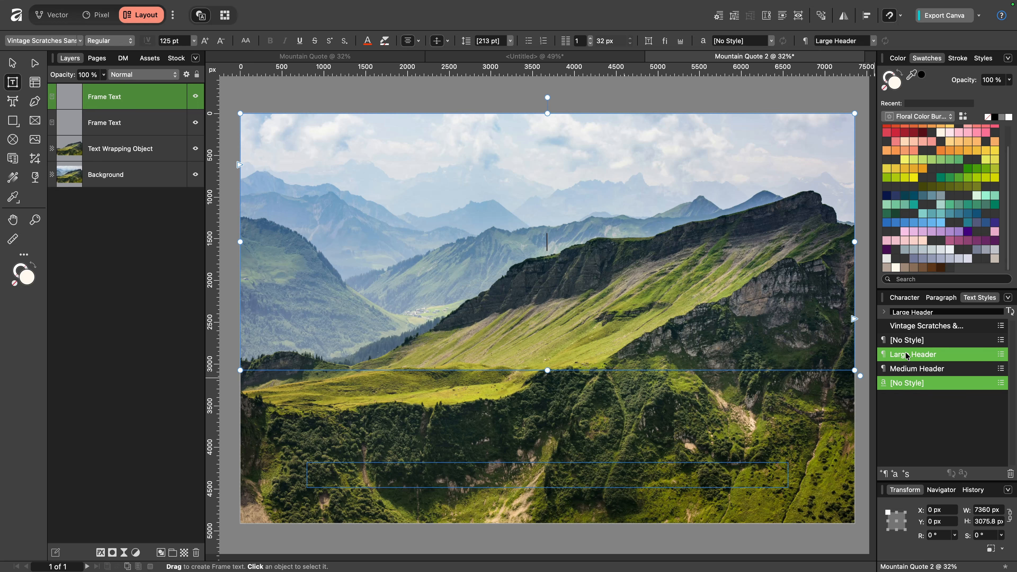
left_click(302, 150)
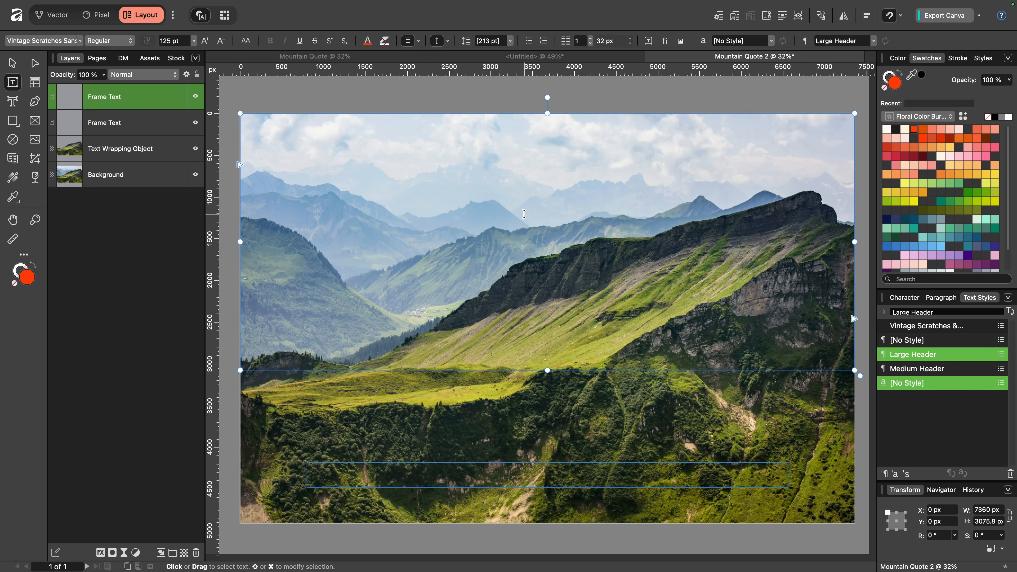
Align the upper frame's text to the left and set its vertical alignment to top.
left_click(417, 41)
left_click(396, 55)
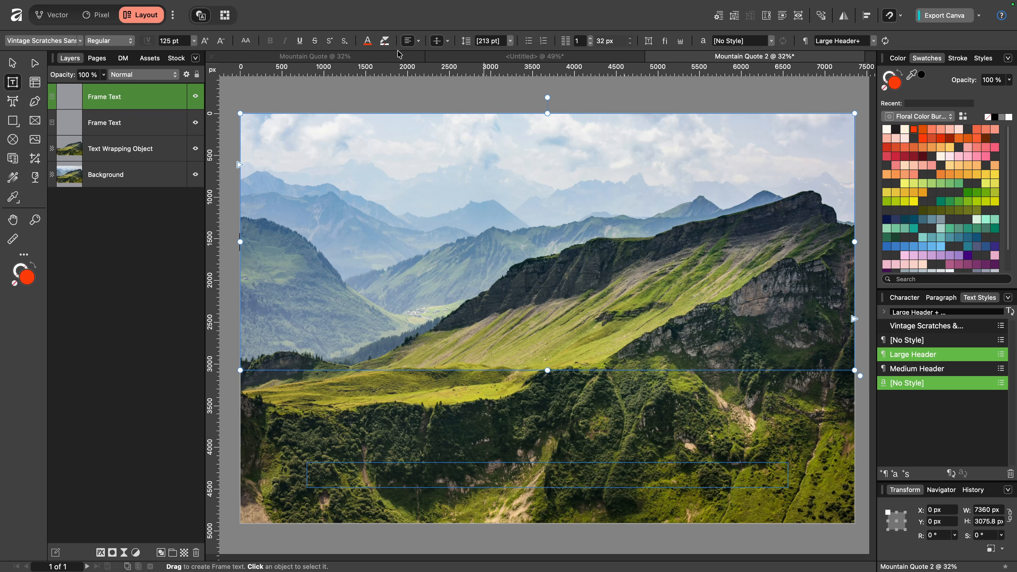
left_click(448, 41)
left_click(416, 56)
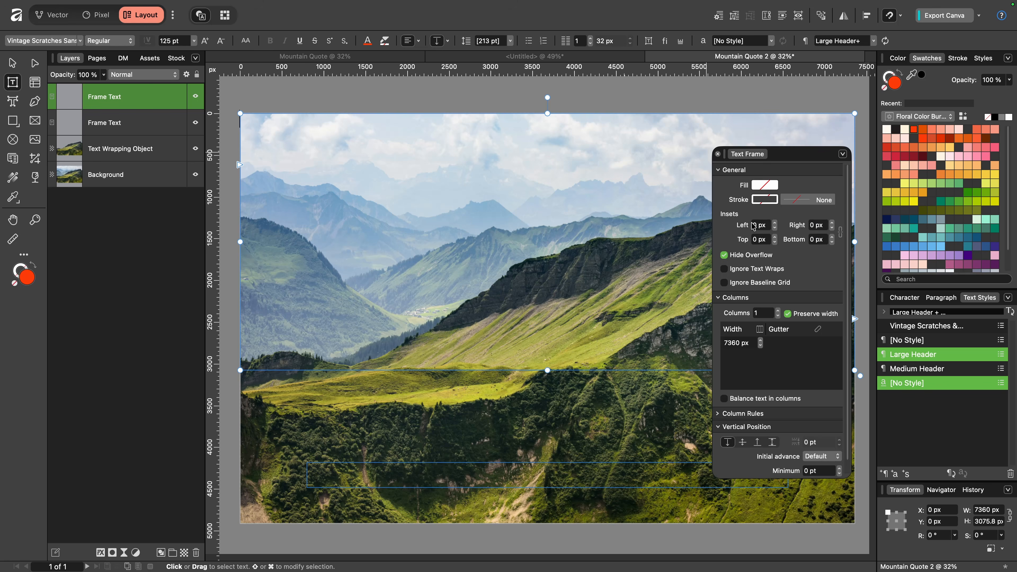
Set the left and top insets of the upper text frame to 100 px each.
left_click(764, 225)
type("100")
key("Tab")
key("Tab")
type("100")
key("Tab")
Make the lower text frame ignore text wraps and close its Text Frame settings.
left_click(140, 125)
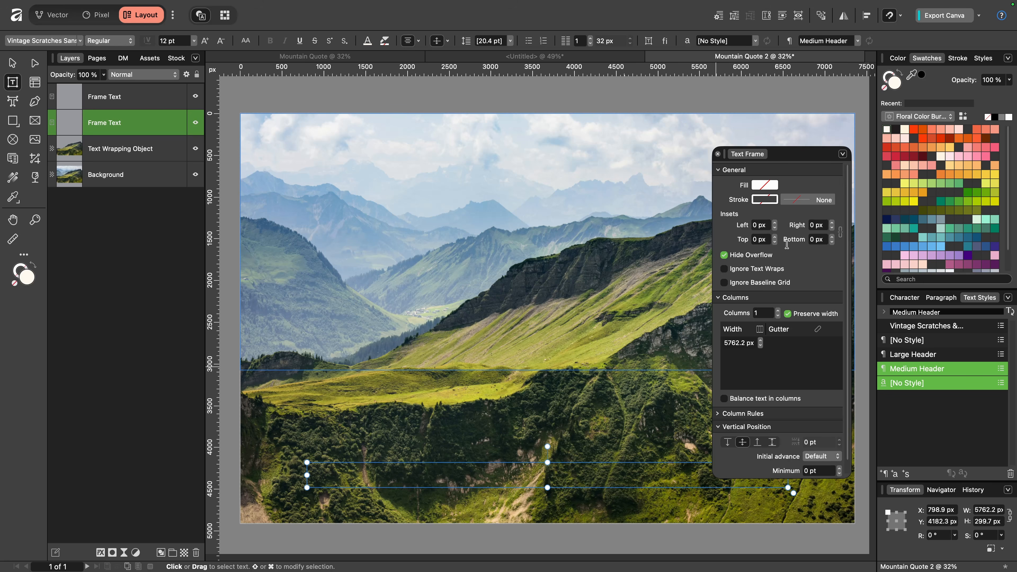
left_click(724, 269)
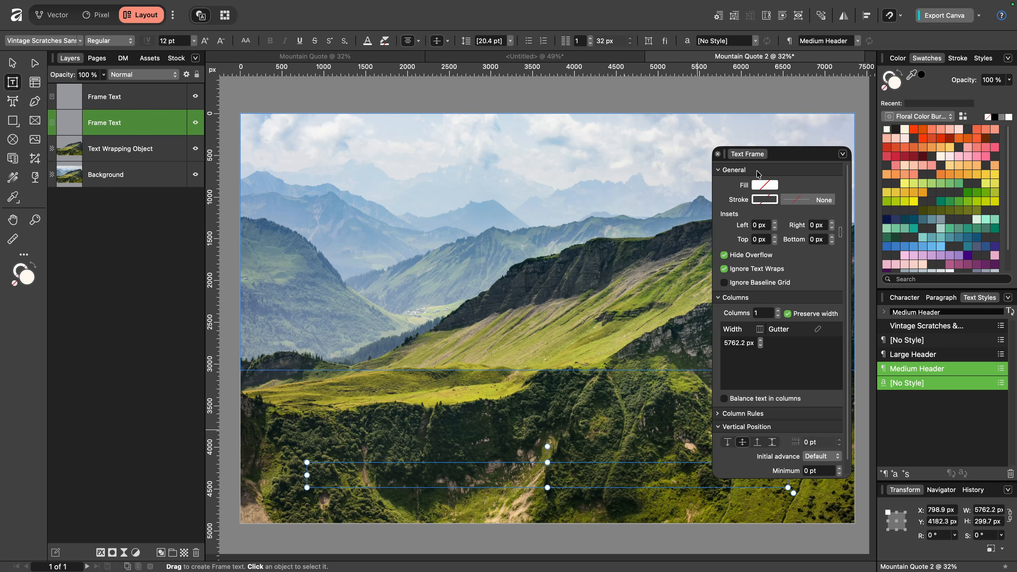
left_click(719, 155)
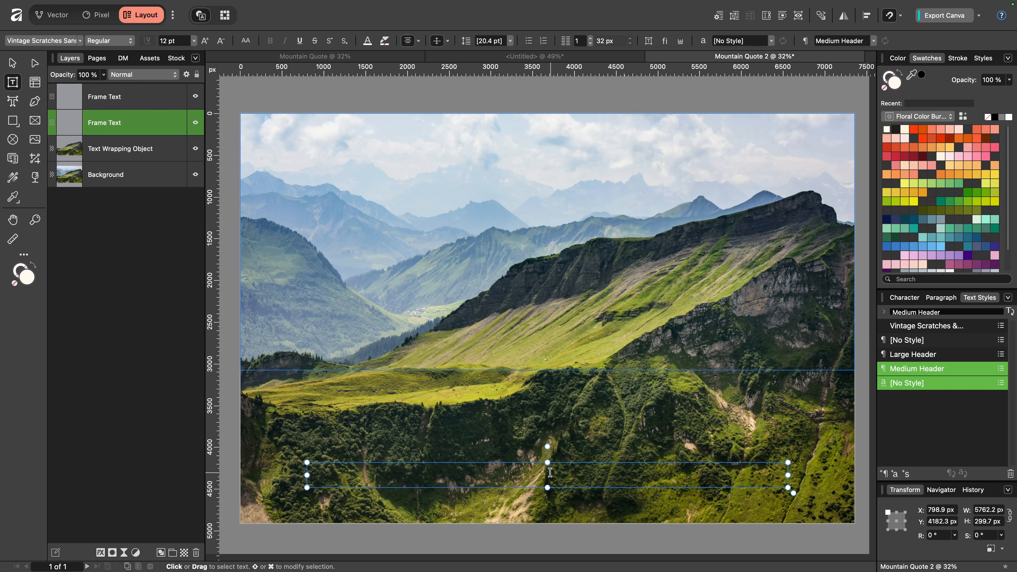
Enter "Then you will see how small it was - Dag Hammerskjold" in the lower frame at 72 pt.
left_click(194, 41)
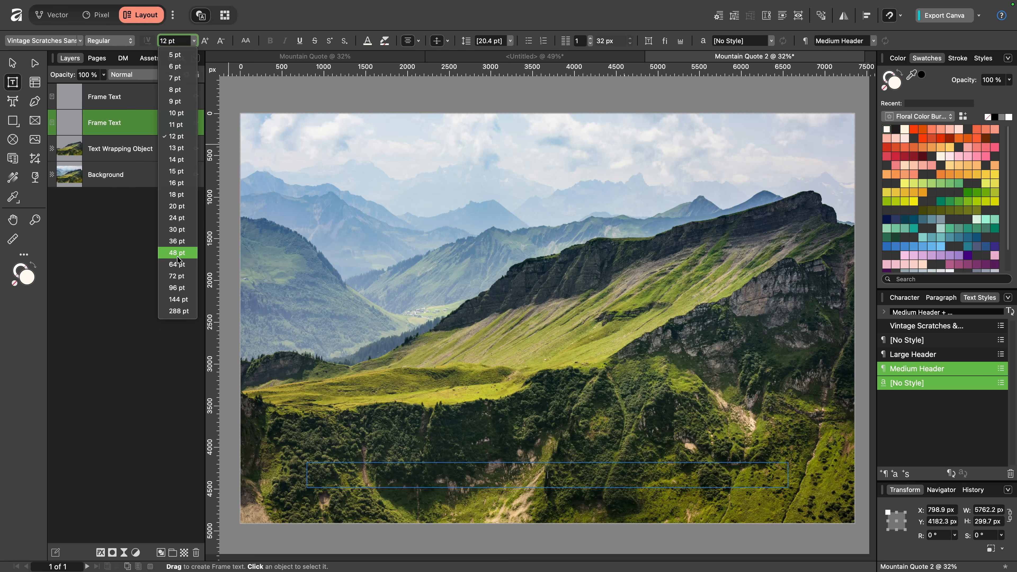
left_click(178, 278)
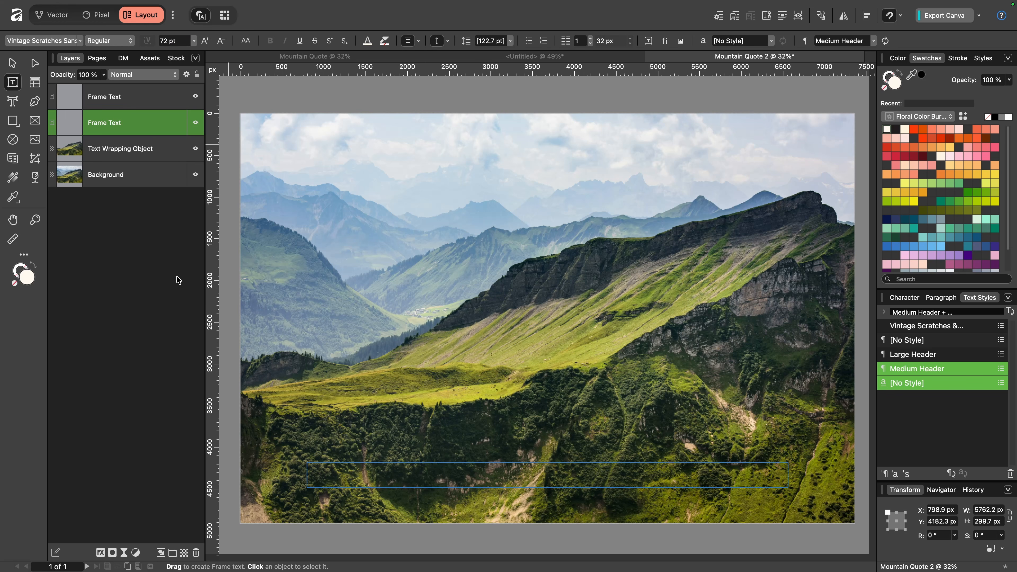
type("Then you will see how small it was")
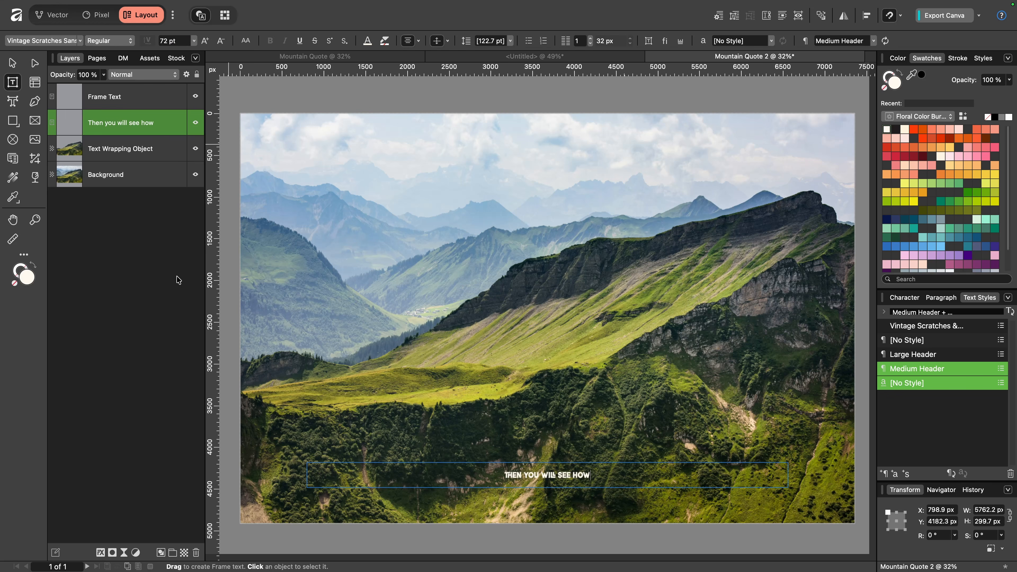
type(" - Dag Hammerskjold")
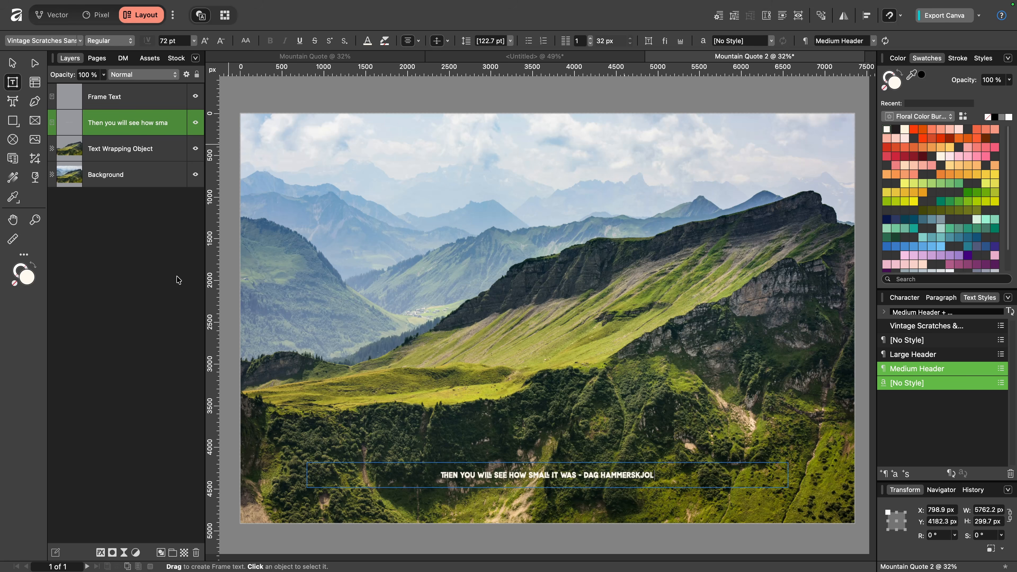
Enlarge all of the lower frame's text to 152 pt and deselect the frame.
key("super+a")
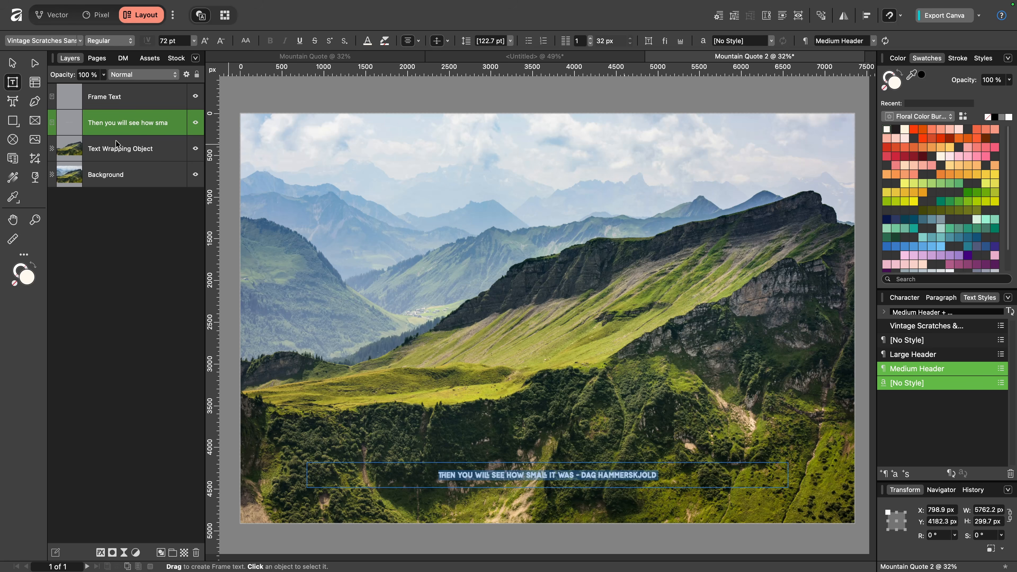
left_click(206, 41)
left_click(206, 41)
left_click(206, 41)
left_click(206, 41)
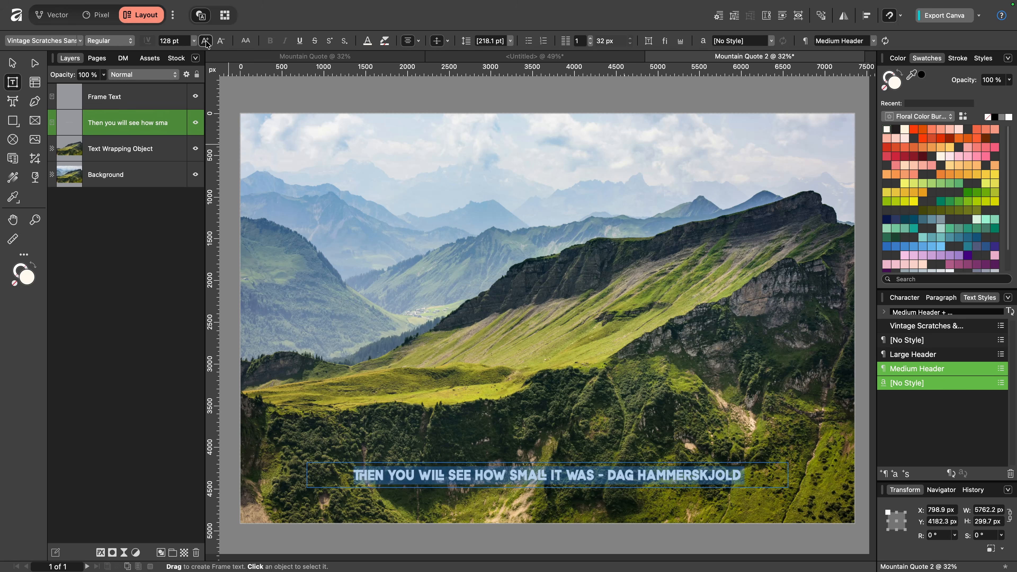
left_click(206, 42)
key("Escape")
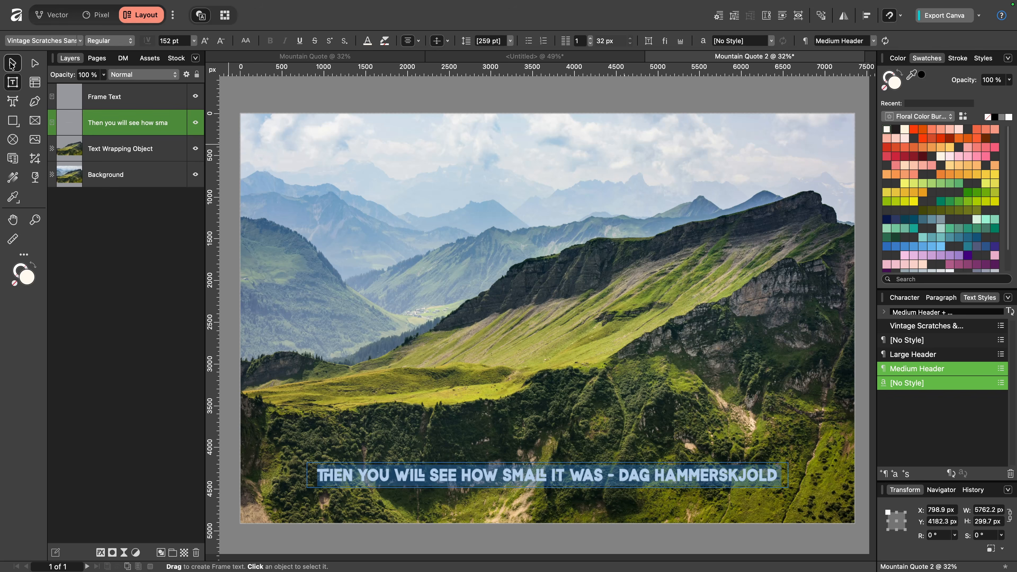
key("Escape")
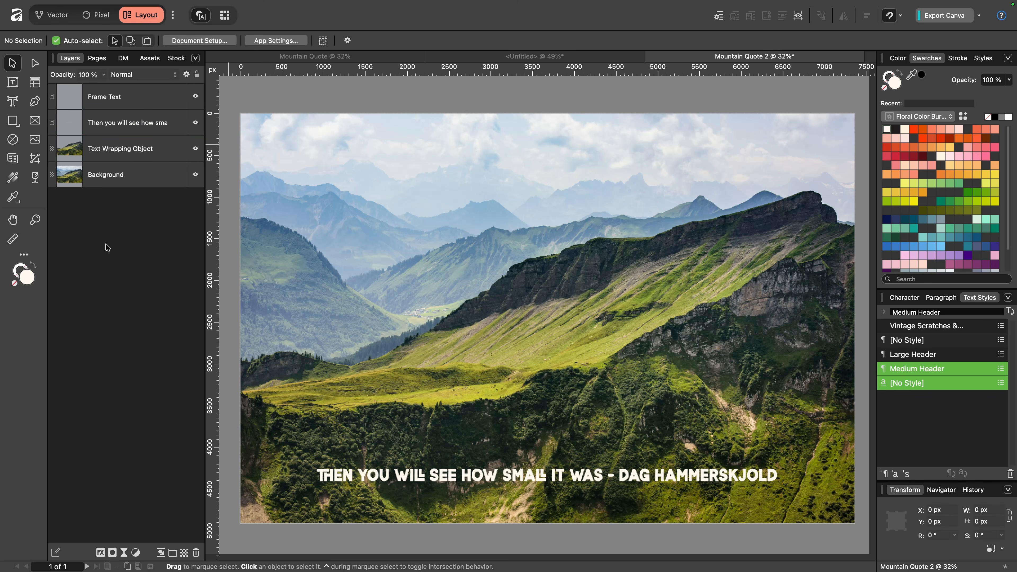
Enter "never measure the height of a mountain until you reach the top." in the empty upper text frame.
left_click(125, 100)
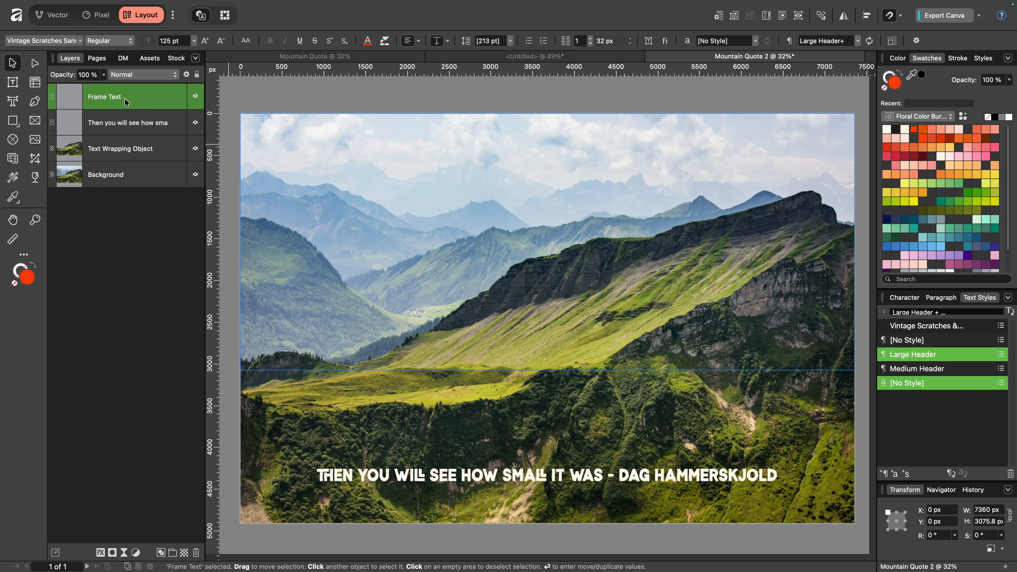
key("t")
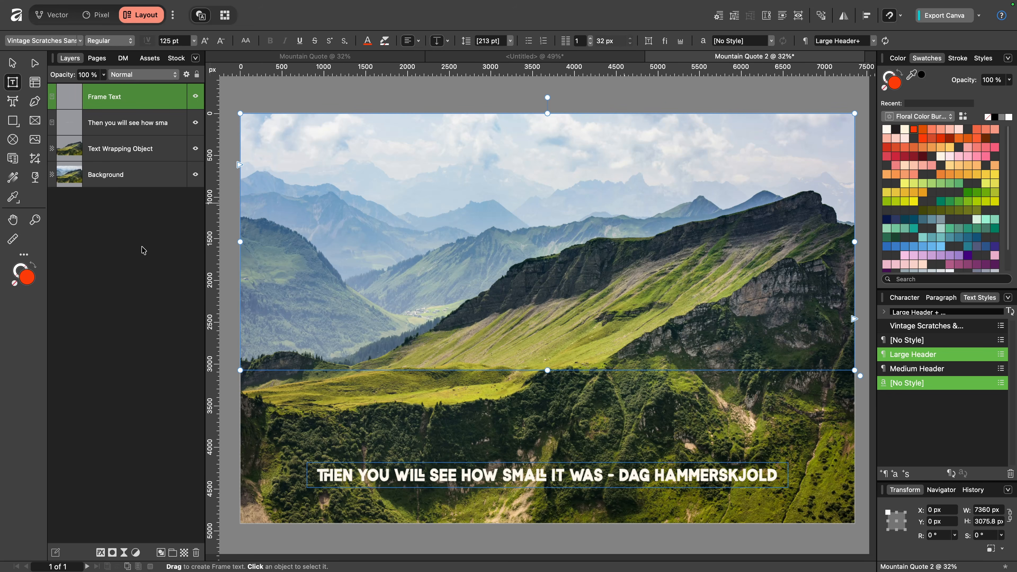
type("never measure the height of a mountain unti")
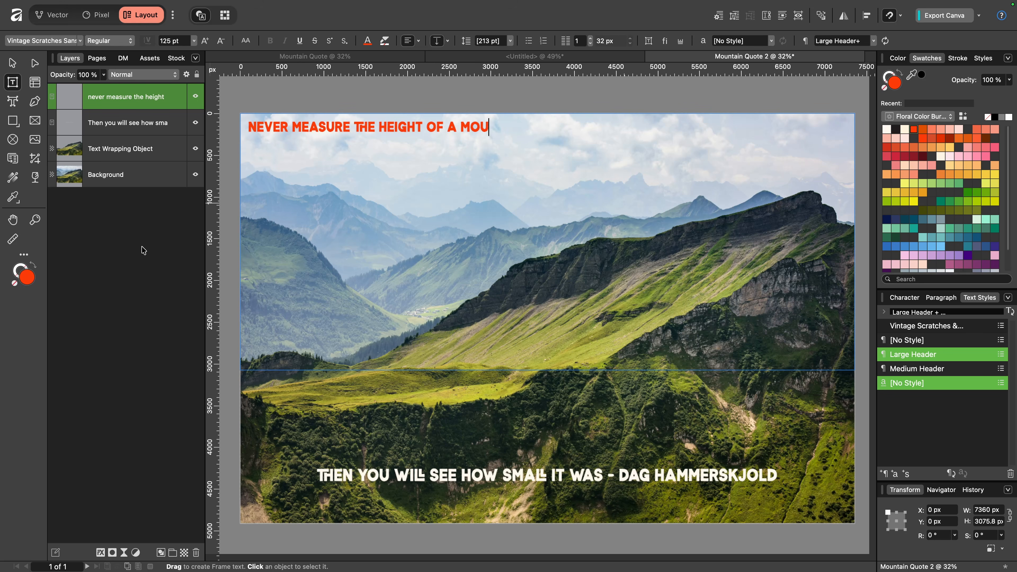
type("l you reach the top.")
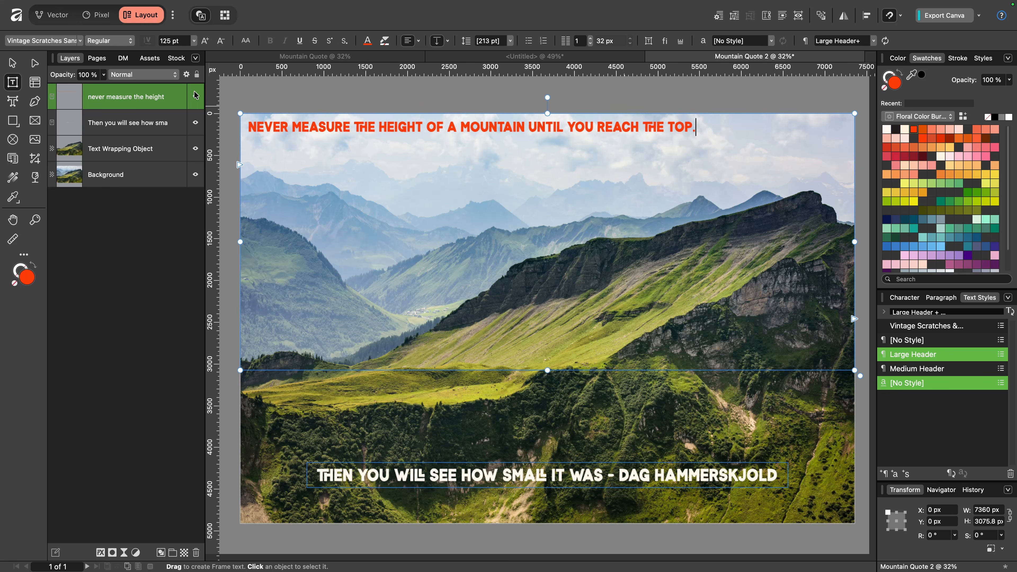
Set the font size of the whole upper quote to 350 pt.
key("super+a")
left_click(173, 41)
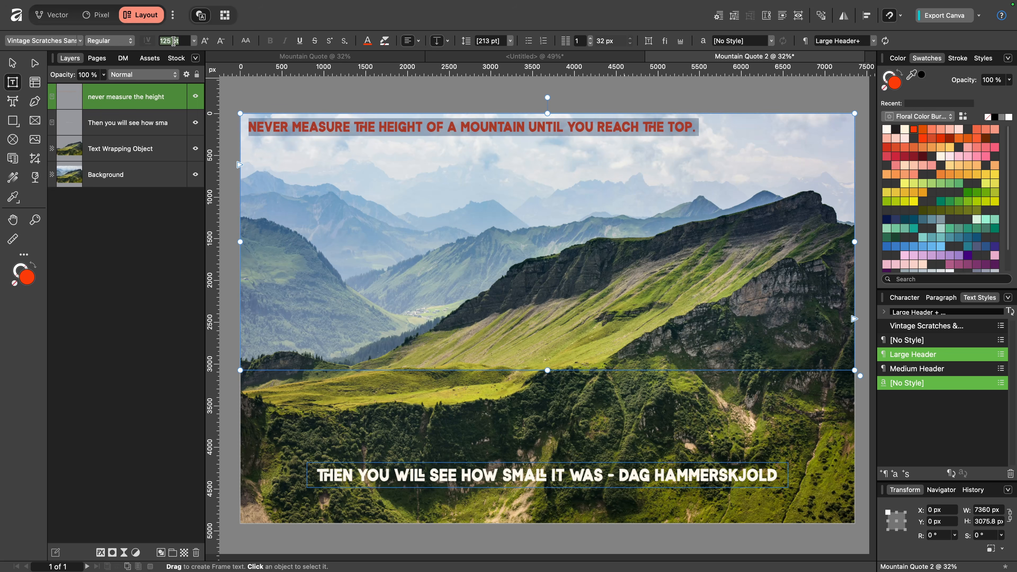
type("350")
key("Tab")
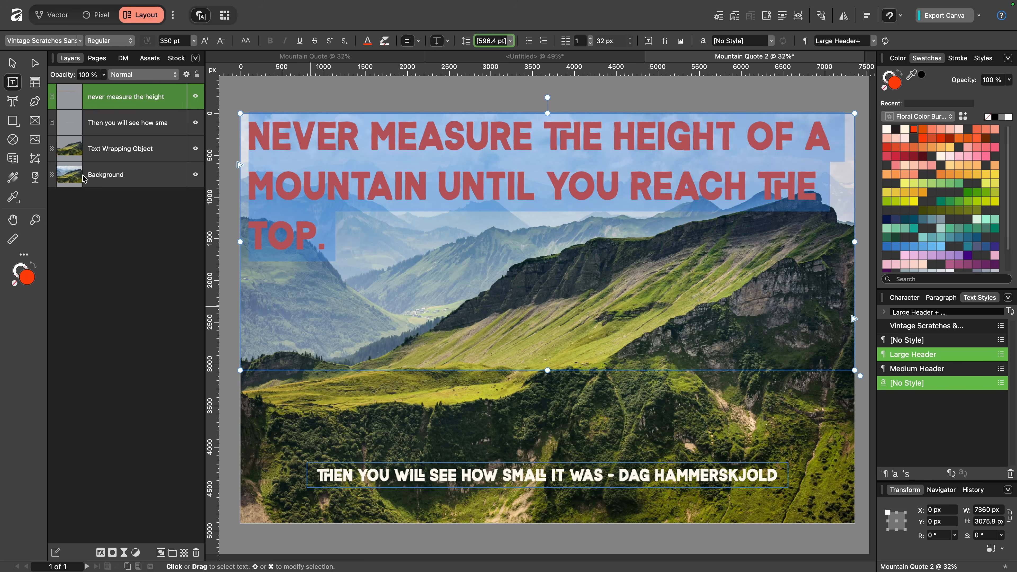
Set the Text Wrapping Object's wrap style to Tight on both sides and move the wrap settings clear of the quote.
left_click(126, 149)
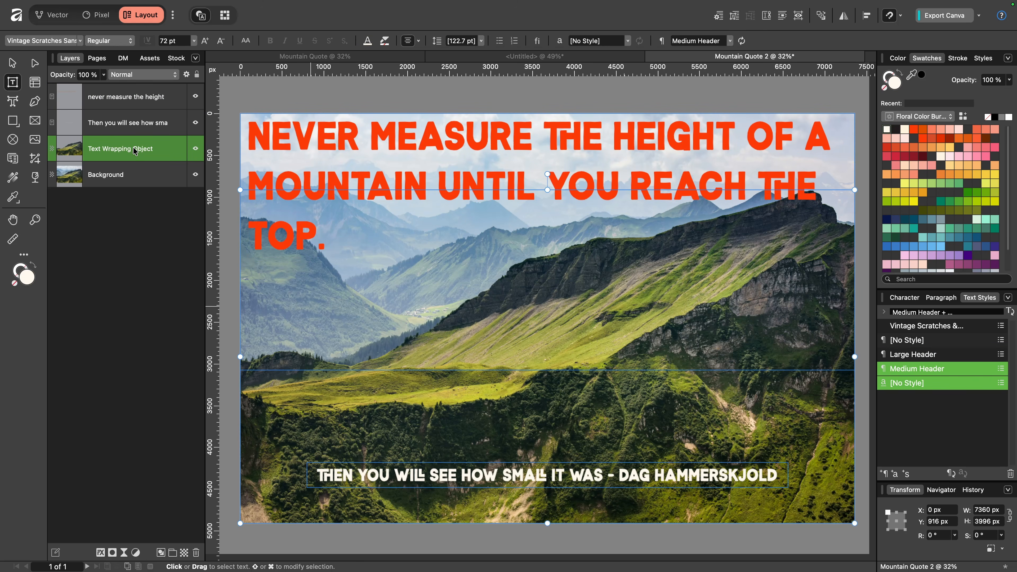
left_click(719, 17)
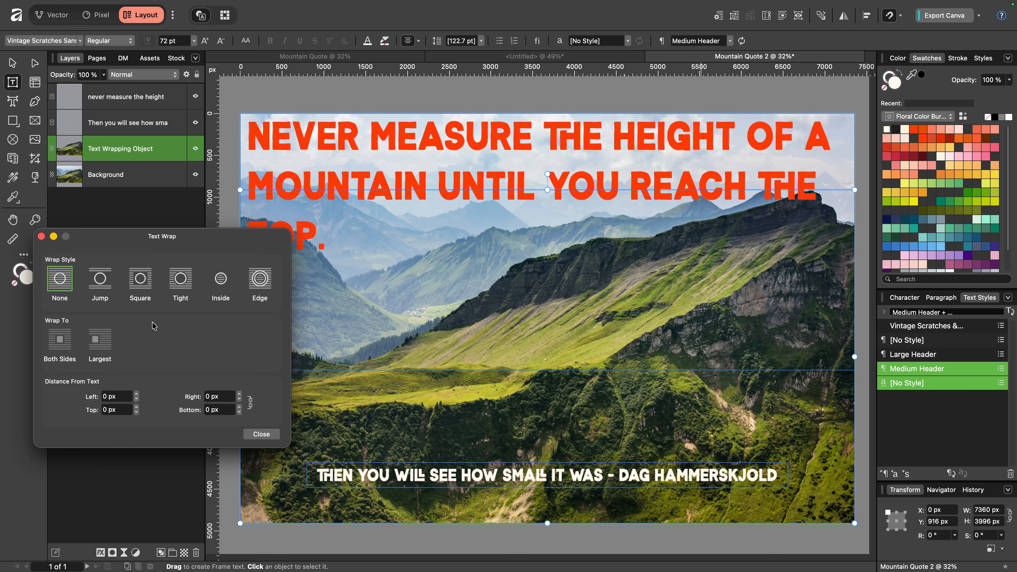
left_click(177, 285)
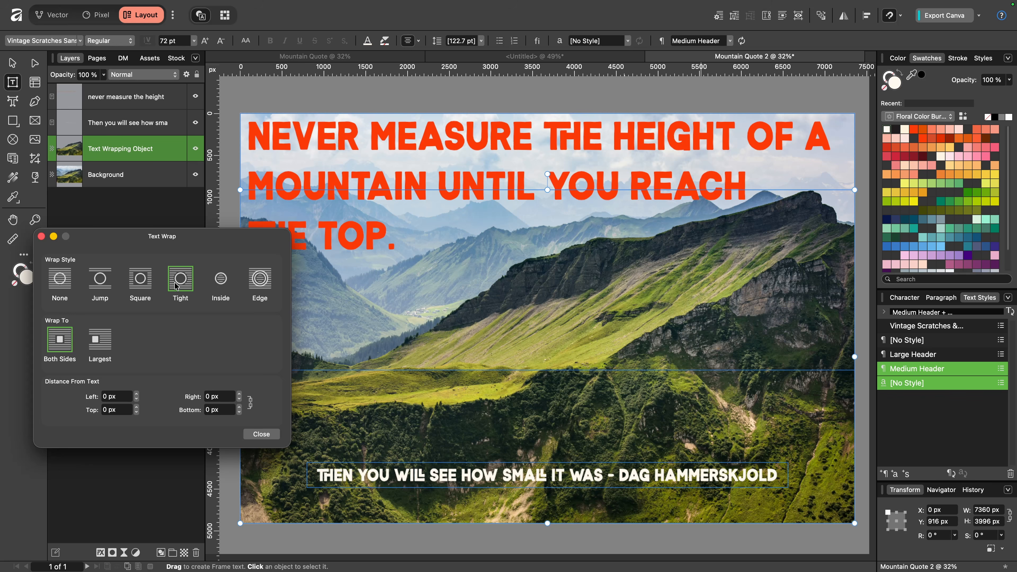
left_click(100, 342)
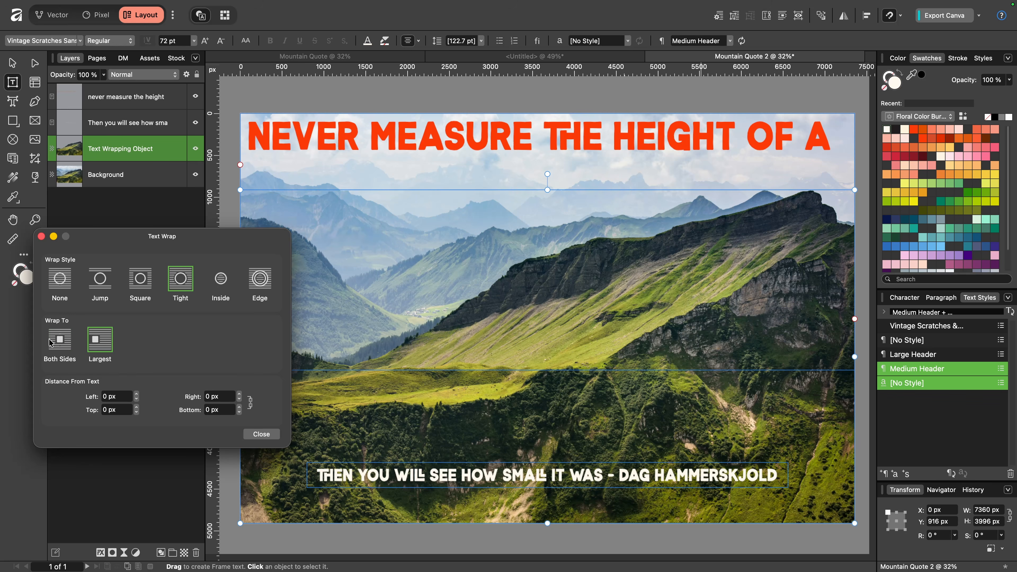
left_click(52, 346)
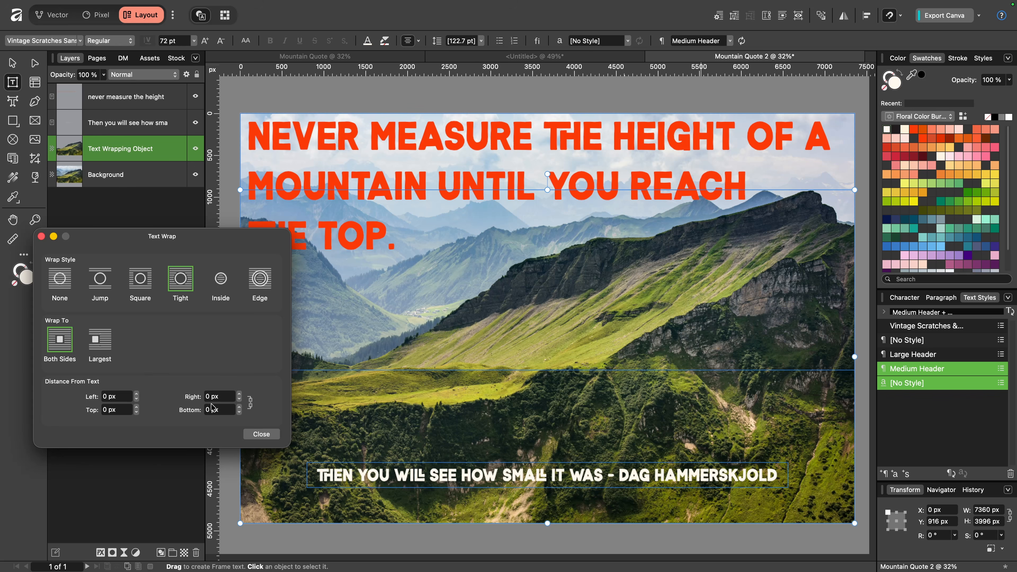
left_click_drag(239, 238, 242, 328)
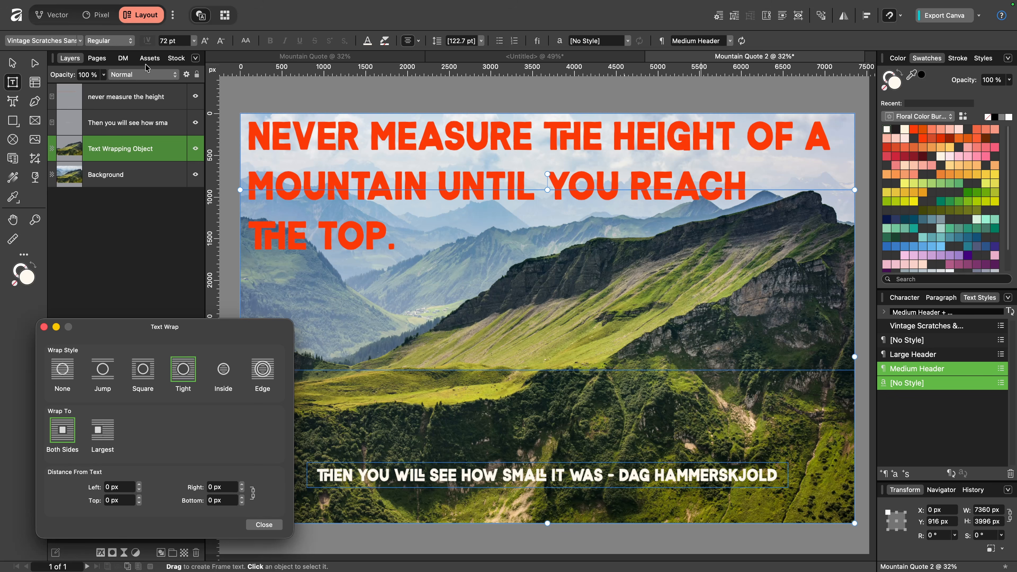
Enlarge the upper quote, trying 375 pt before settling on a font size of 400 pt.
left_click(102, 104)
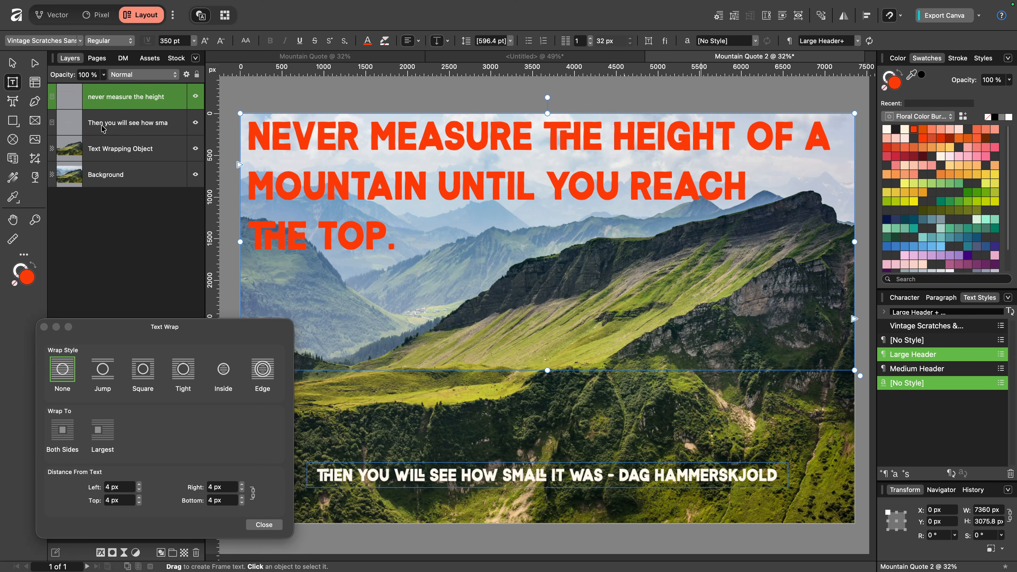
left_click(178, 44)
type("375")
key("Return")
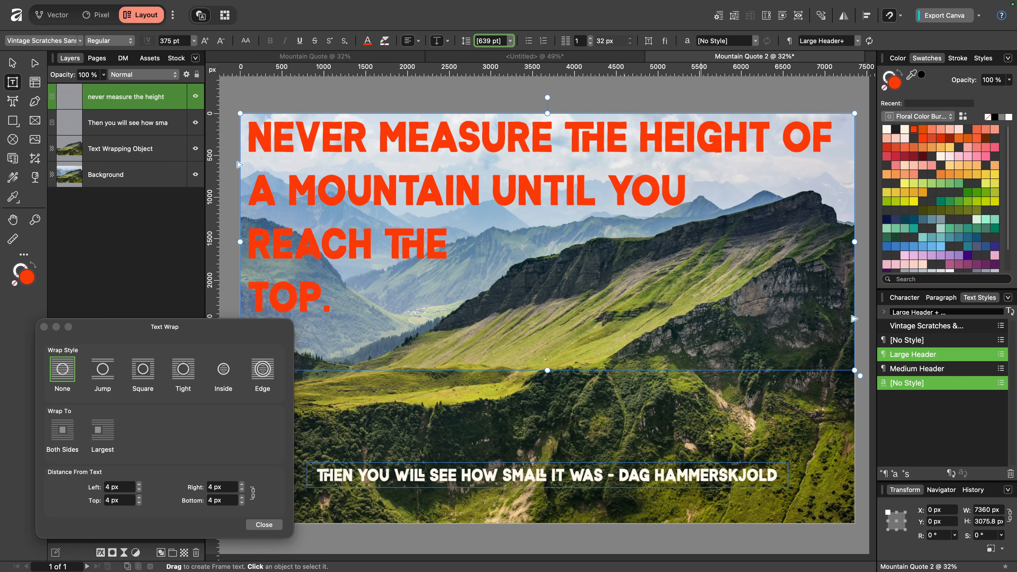
double_click(173, 40)
type("400")
key("Return")
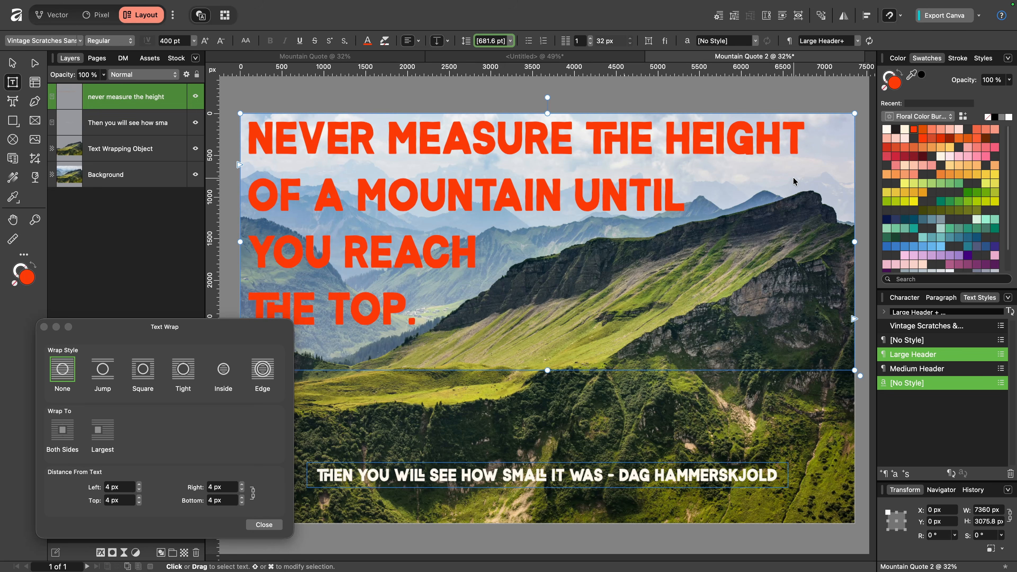
Compare the quote's layout by switching the Text Wrapping Object's wrap style to None and back to Tight.
left_click(125, 146)
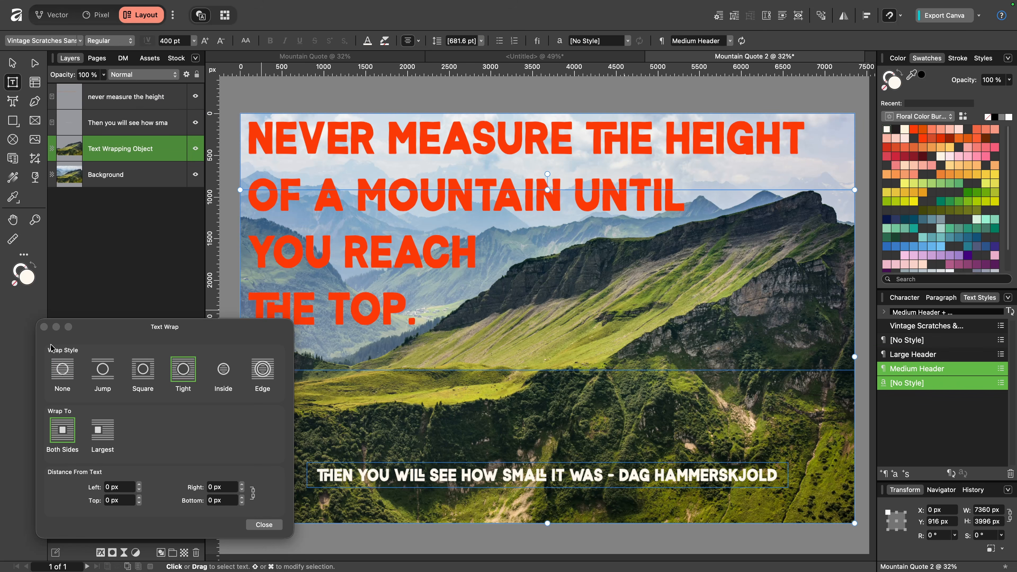
left_click(62, 373)
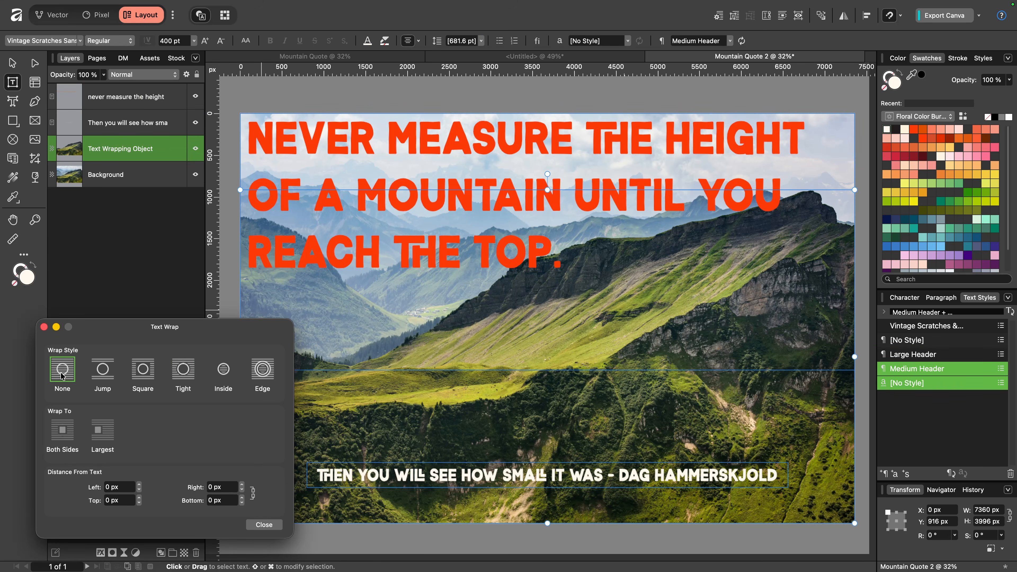
left_click(184, 370)
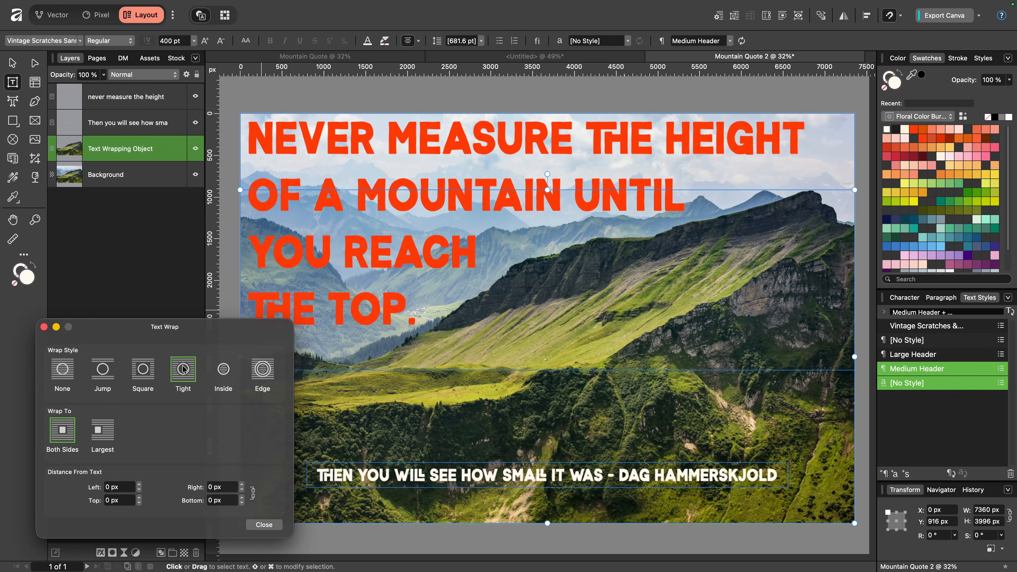
Set the blend mode of the upper quote's text layer to Darken and deselect it.
key("v")
left_click(136, 95)
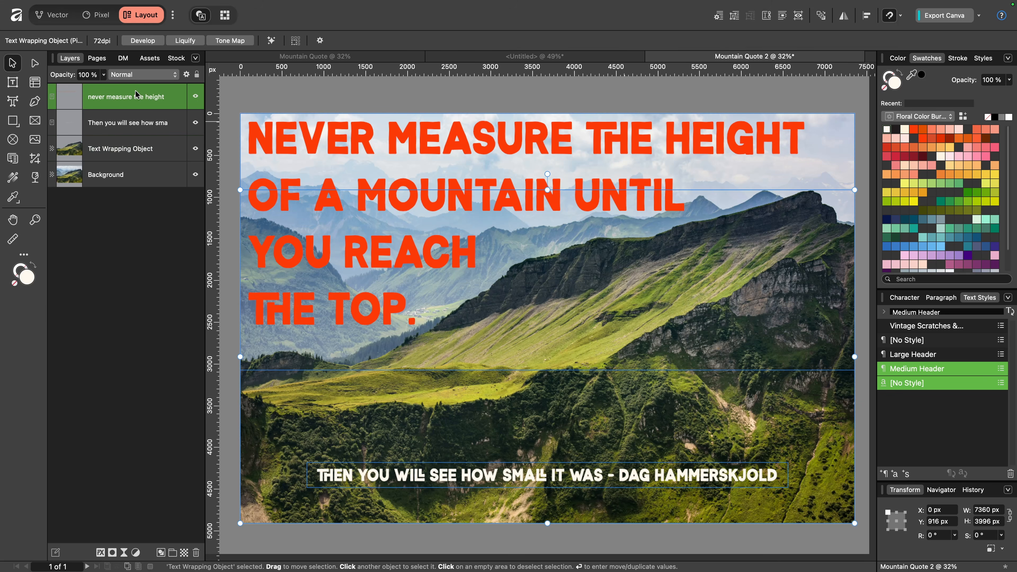
left_click(136, 75)
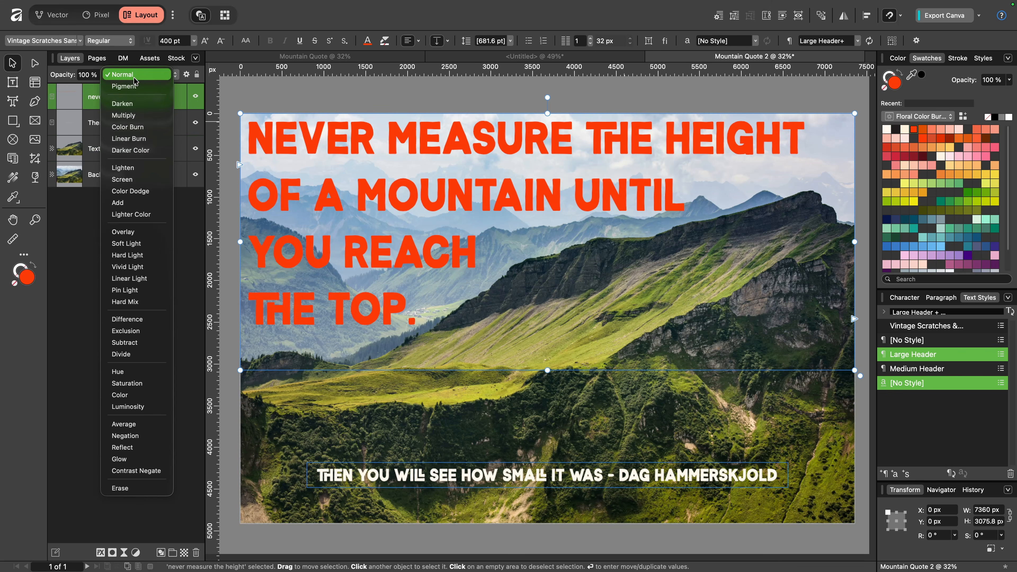
left_click(127, 105)
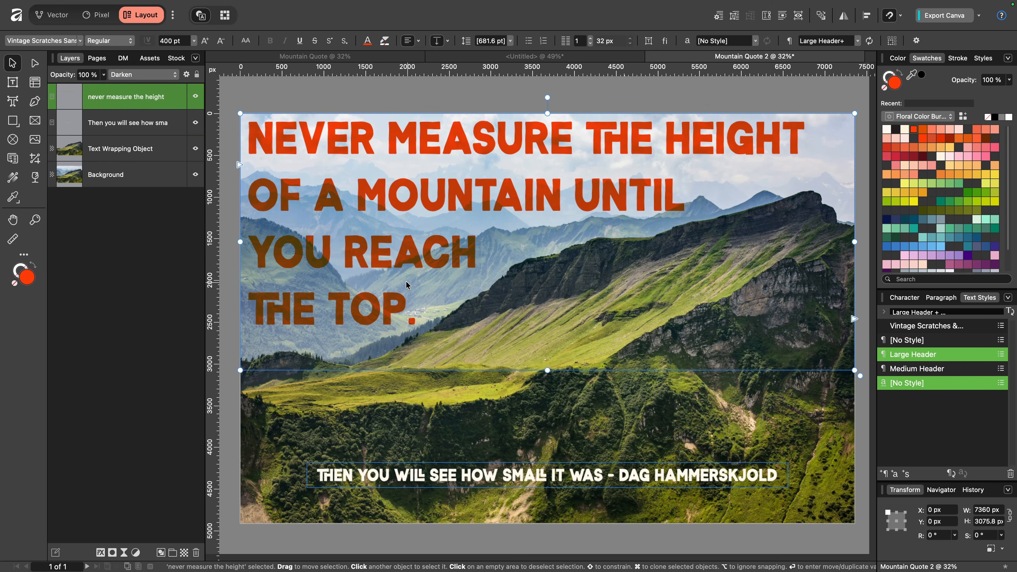
left_click(116, 202)
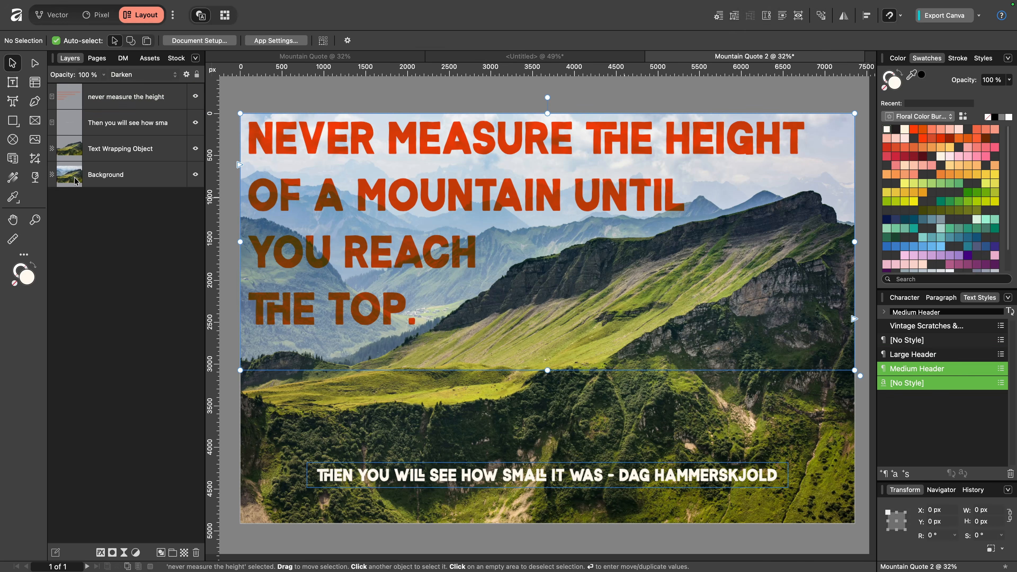
Draw a 7360 by 4912 px rectangle over the whole page and fill it with a kraft paper stock photo.
left_click(13, 121)
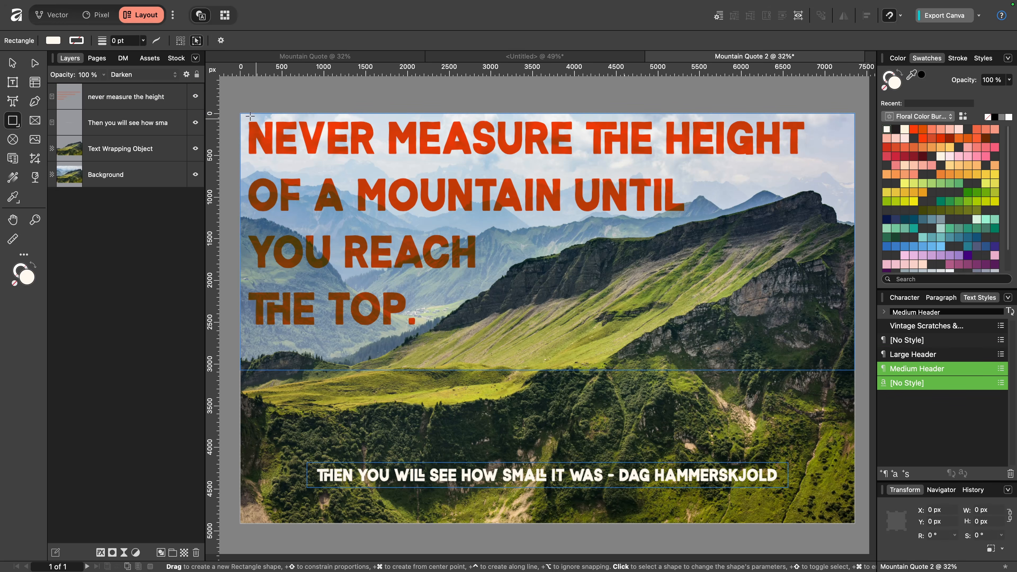
left_click_drag(251, 116, 855, 523)
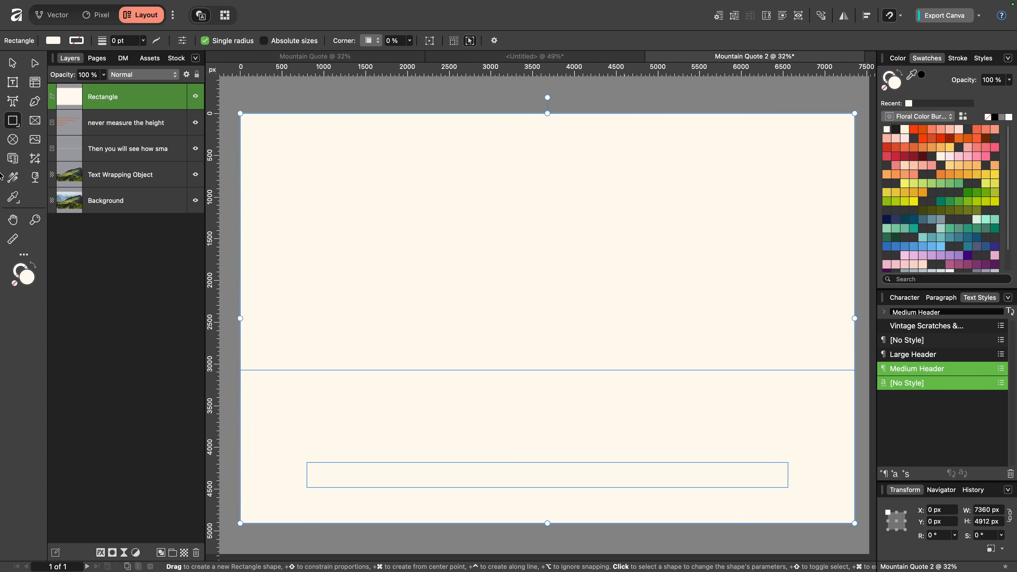
left_click(12, 180)
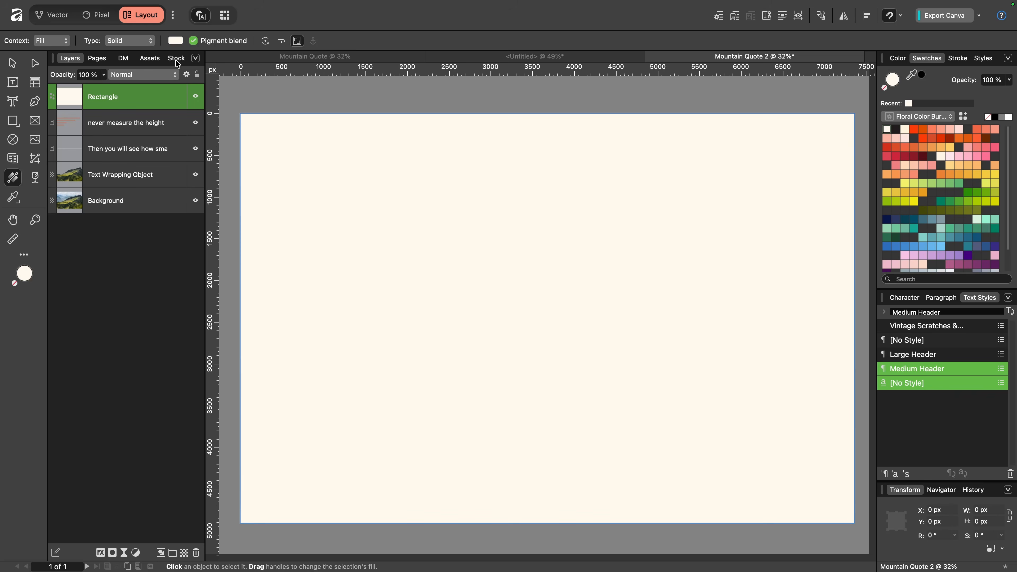
left_click(177, 59)
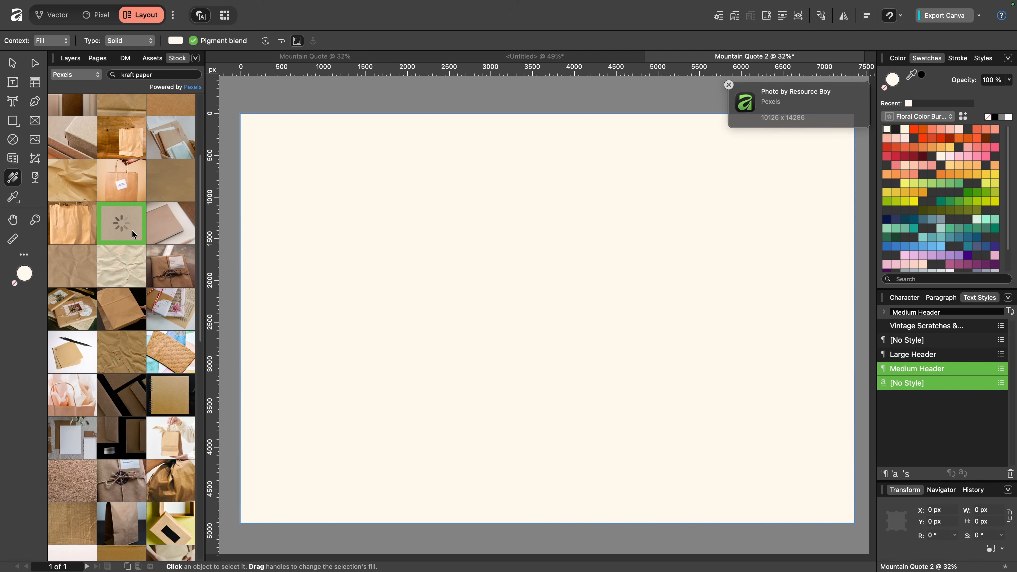
left_click(404, 192)
Set the blend mode of the kraft paper rectangle layer to Overlay and deselect it.
left_click(70, 58)
left_click(139, 74)
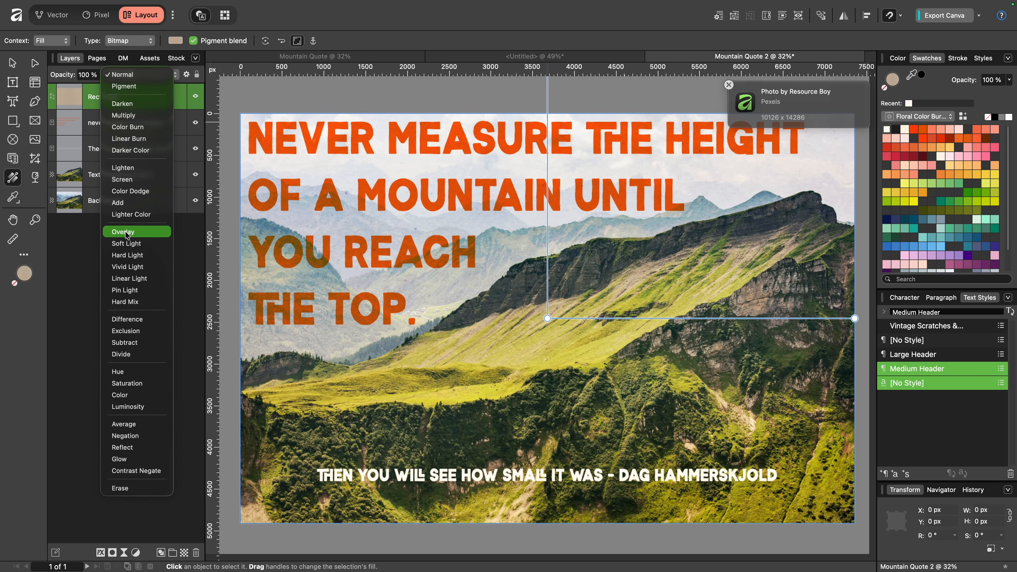
left_click(126, 233)
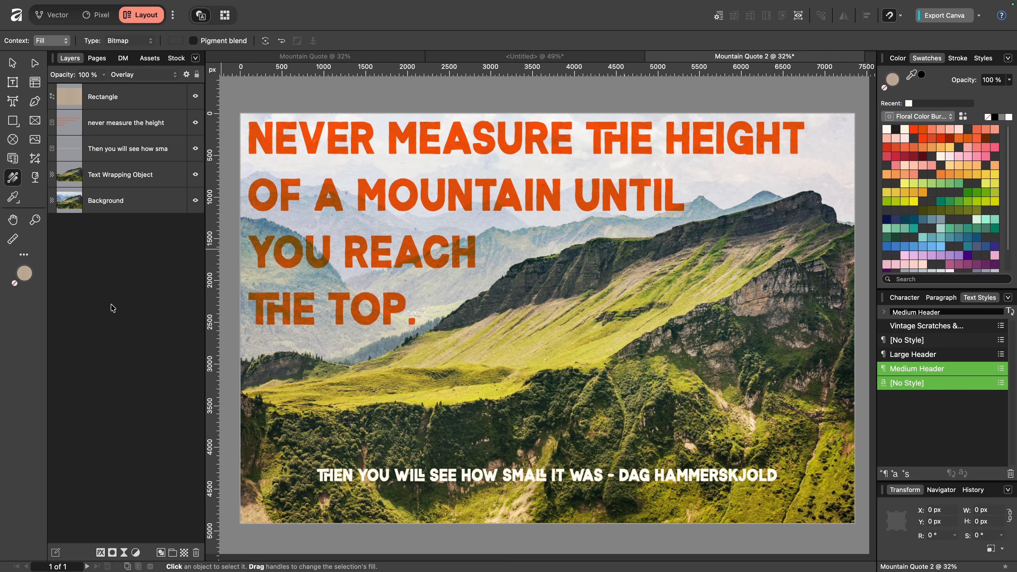